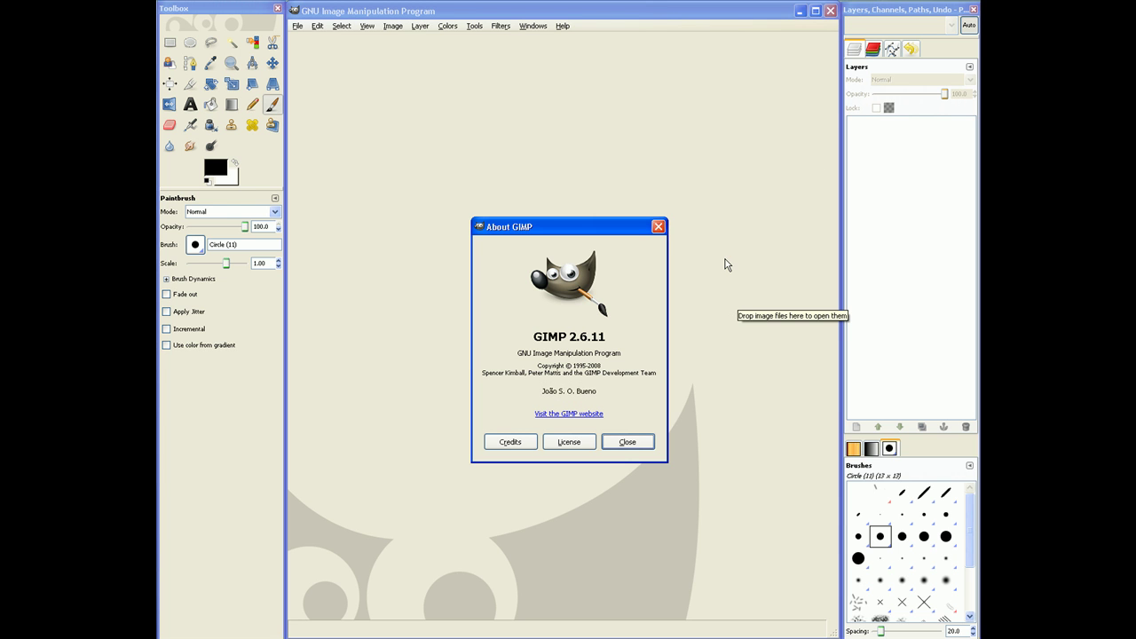
Step: Drag the tree photo DSC_3143 from the 104NCD40 folder into GIMP to open it
{"action": "left_click", "coordinate": [659, 228]}
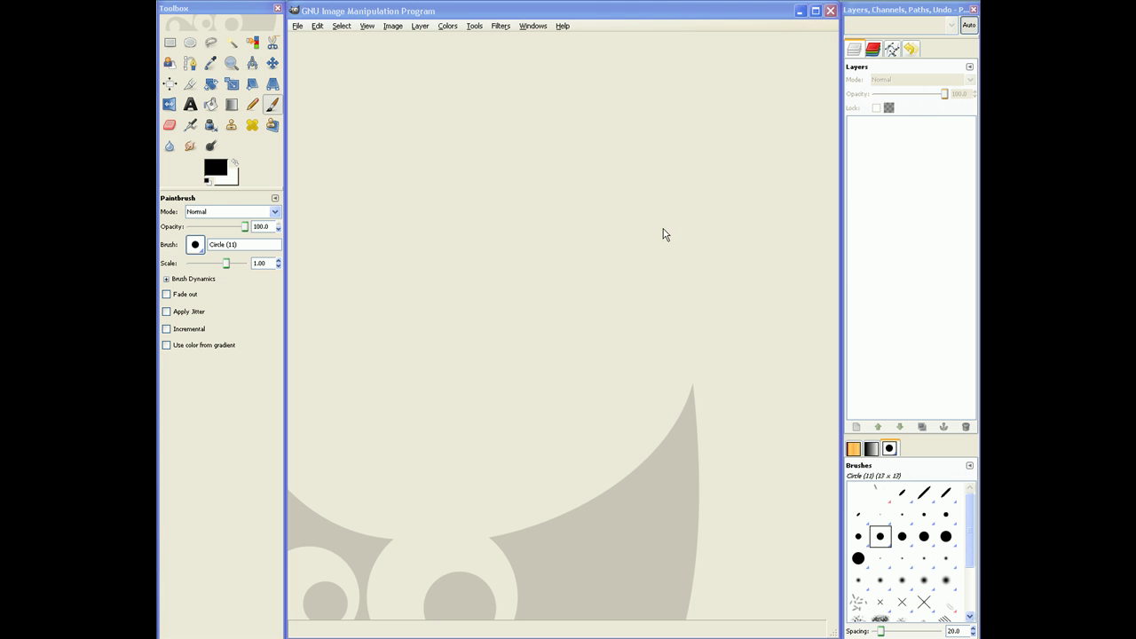
{"action": "key", "text": "alt+Tab"}
{"action": "key", "text": "alt+Tab"}
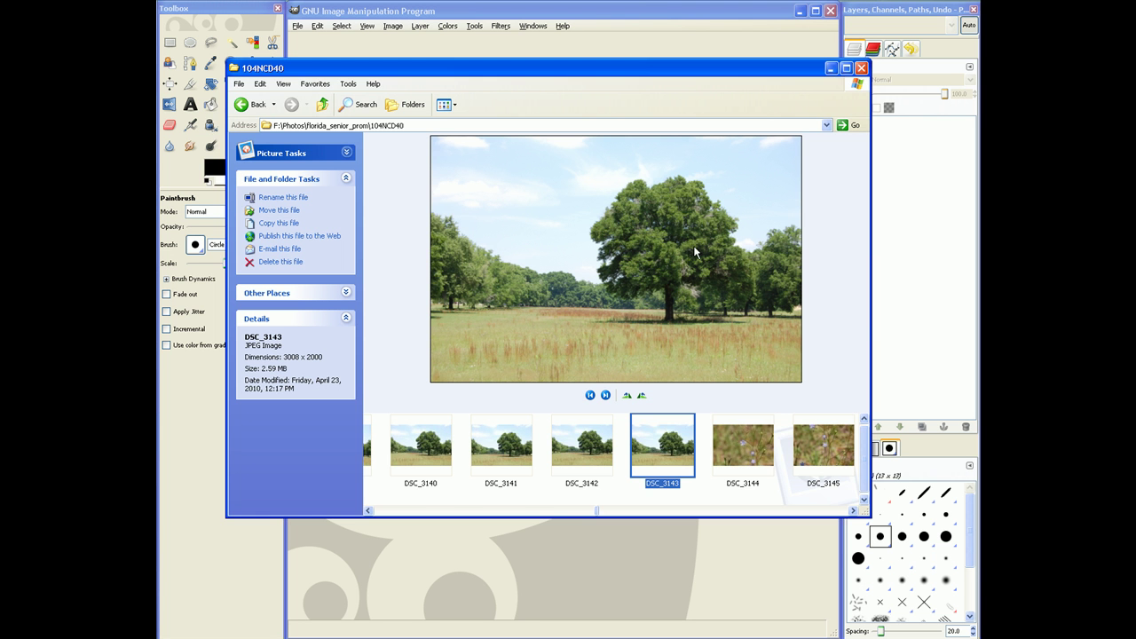
{"action": "left_click_drag", "start_coordinate": [729, 66], "coordinate": [735, 65]}
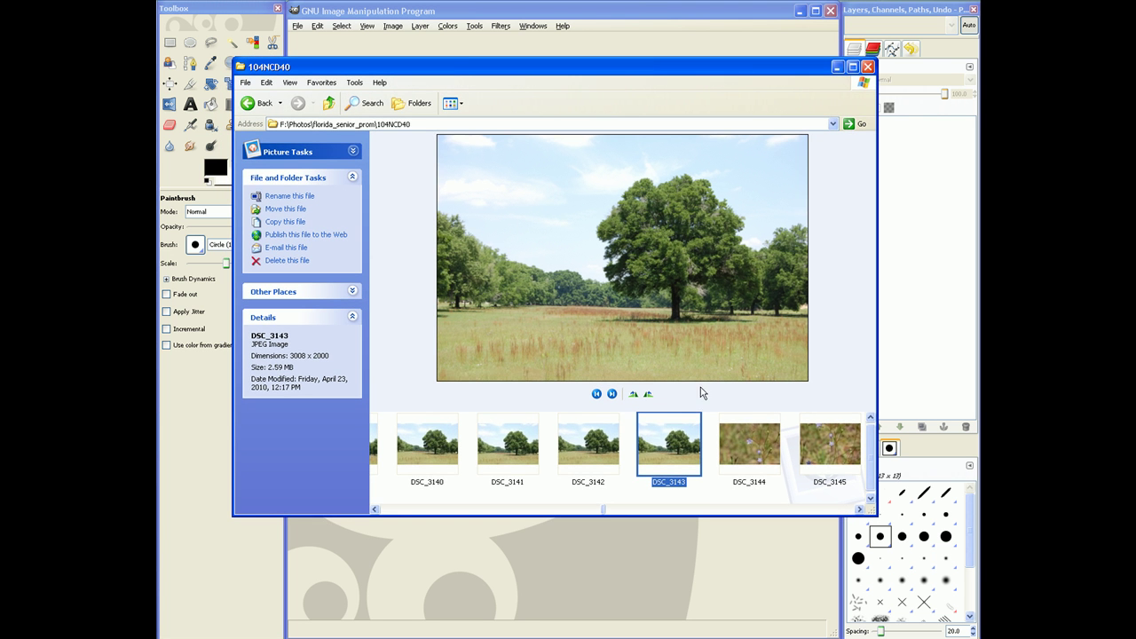
{"action": "left_click_drag", "start_coordinate": [669, 454], "coordinate": [656, 563]}
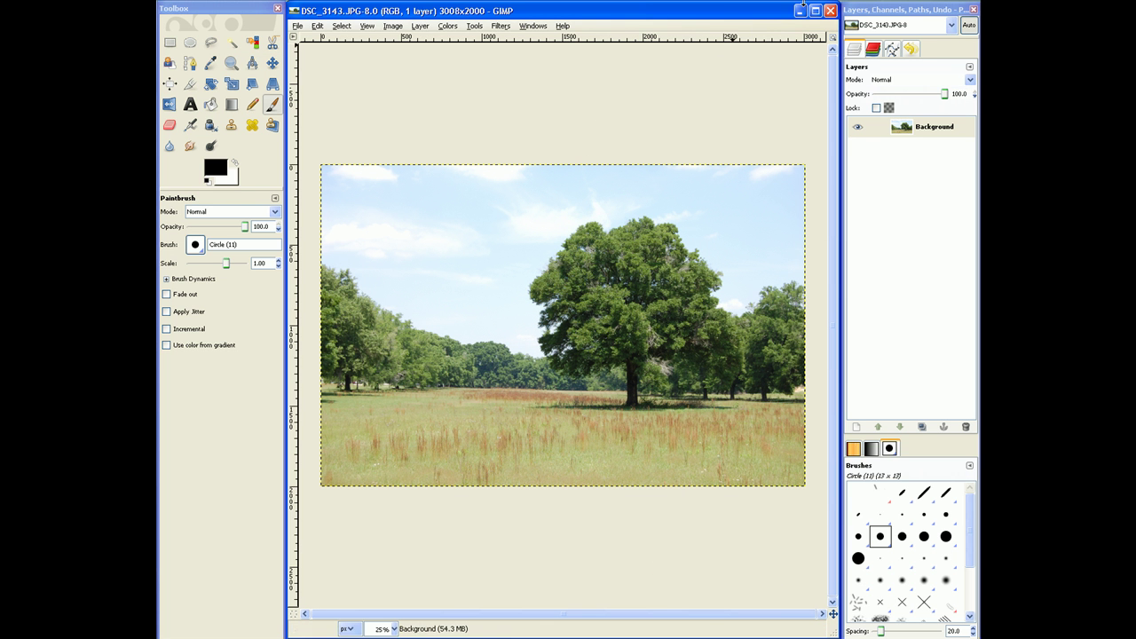
{"action": "left_click", "coordinate": [873, 13]}
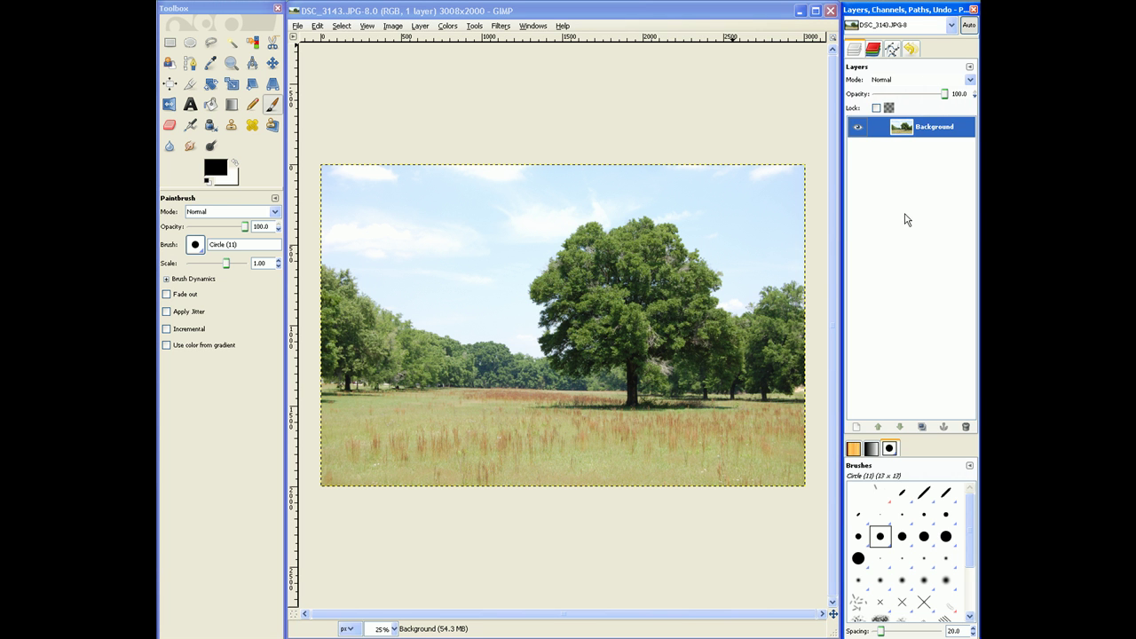
{"action": "left_click", "coordinate": [875, 50]}
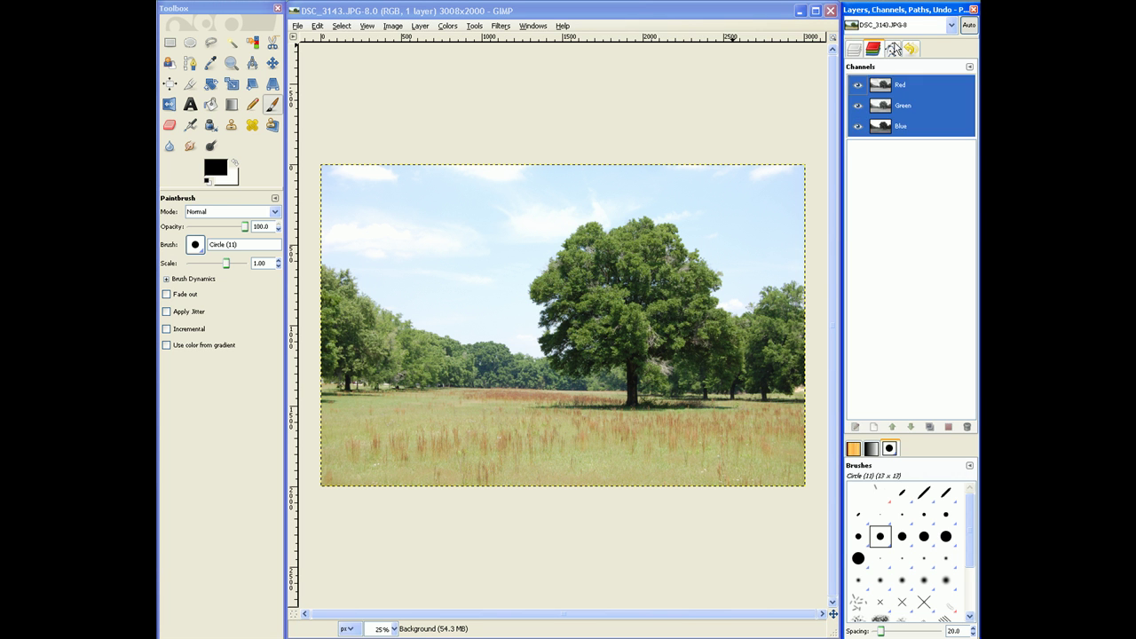
{"action": "left_click", "coordinate": [893, 48]}
{"action": "left_click", "coordinate": [911, 50]}
{"action": "left_click", "coordinate": [853, 51]}
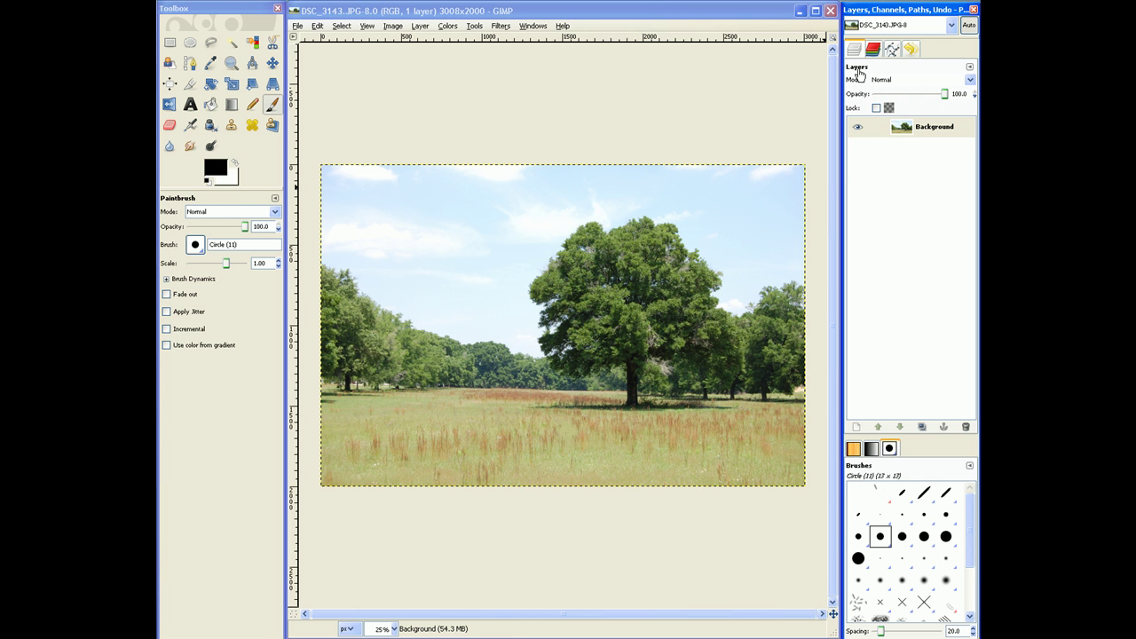
{"action": "left_click", "coordinate": [903, 130]}
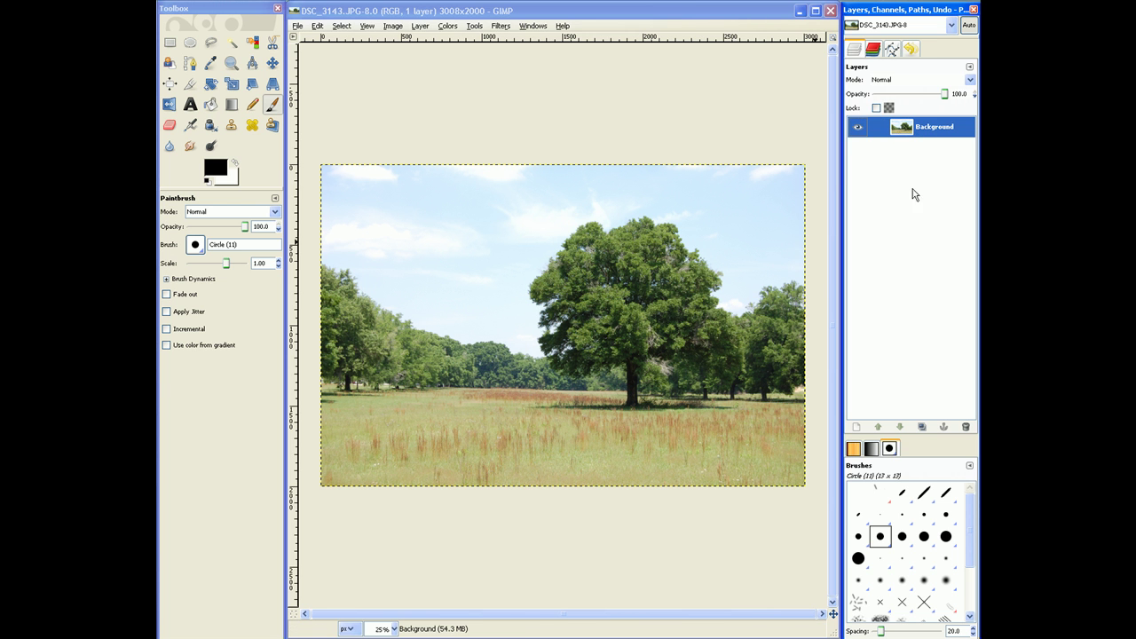
{"action": "left_click", "coordinate": [761, 18]}
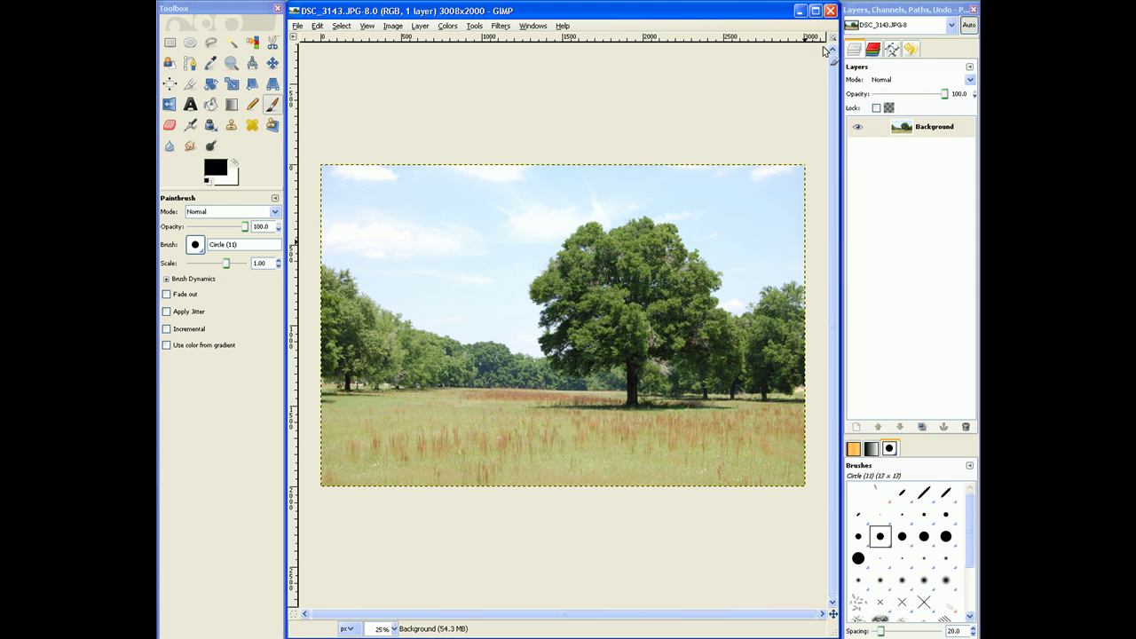
{"action": "left_click", "coordinate": [903, 127]}
Step: Drag the red flower photo DSC_3148 from 104NCD40 onto the tree image as a layer
{"action": "left_click", "coordinate": [612, 635]}
{"action": "left_click", "coordinate": [610, 631]}
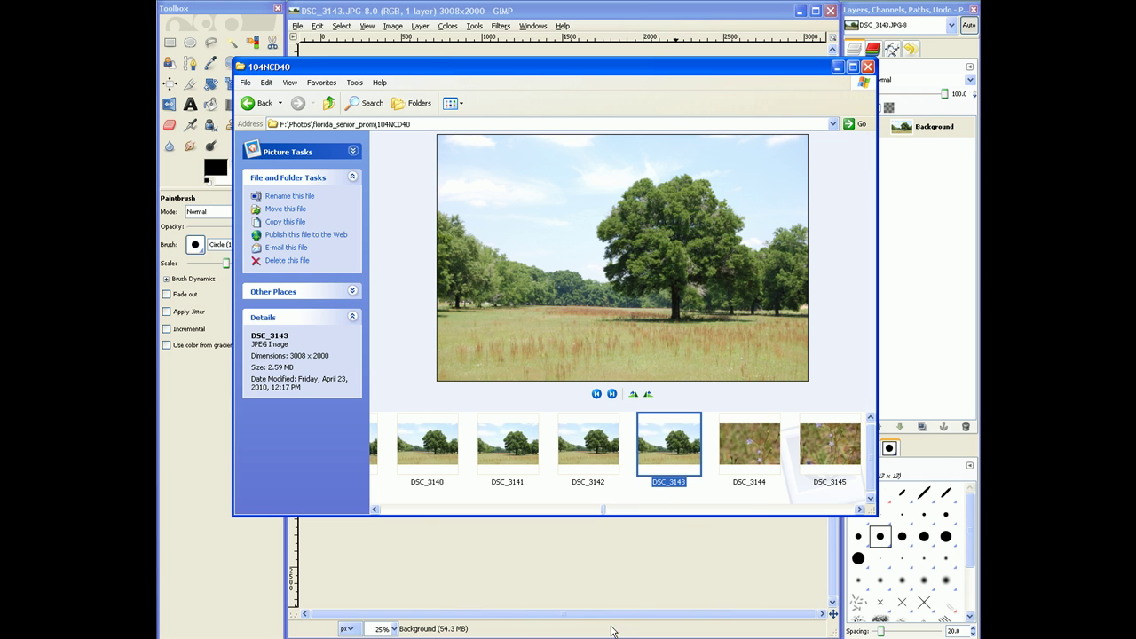
{"action": "left_click", "coordinate": [859, 510]}
{"action": "left_click", "coordinate": [860, 510]}
{"action": "left_click", "coordinate": [860, 511]}
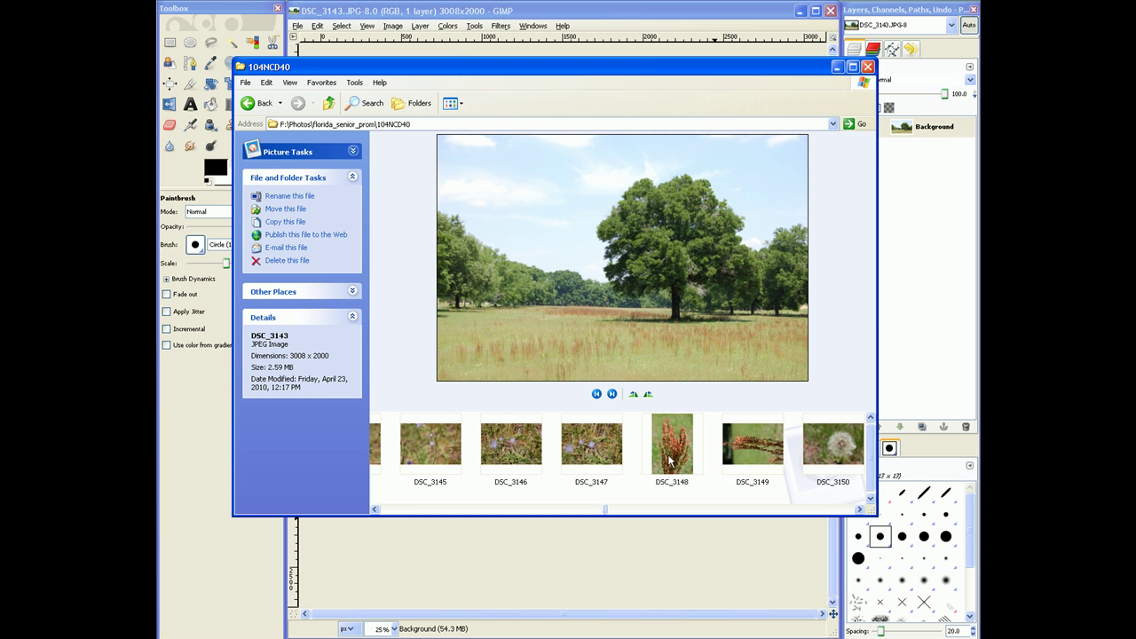
{"action": "left_click", "coordinate": [672, 452]}
{"action": "left_click_drag", "start_coordinate": [672, 451], "coordinate": [684, 553]}
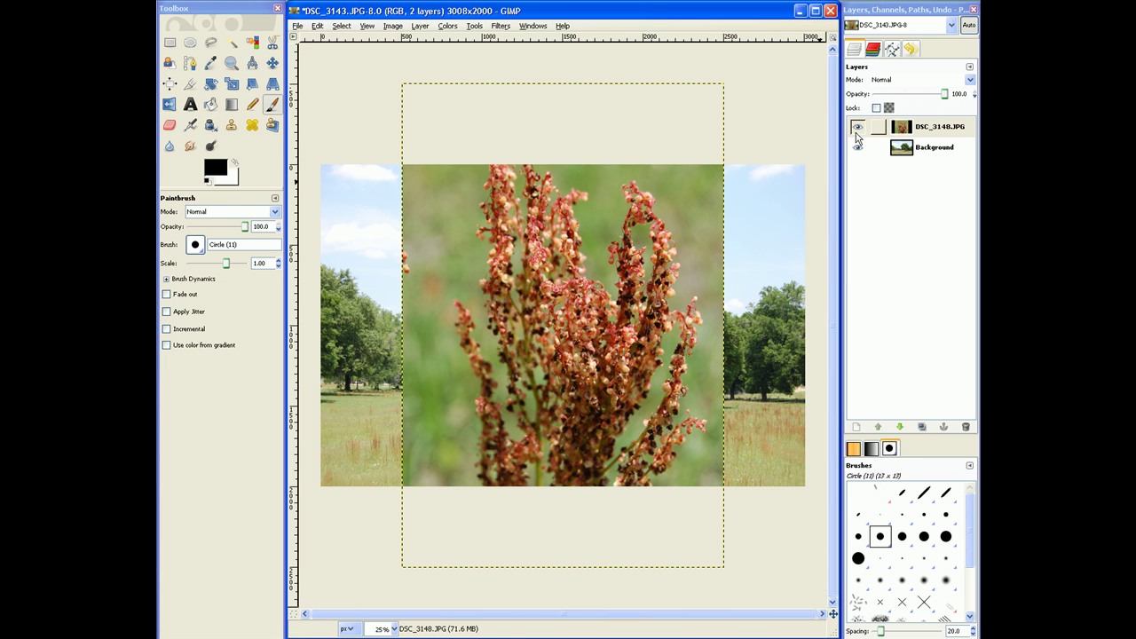
Step: Turn off View > Show Layer Boundary, with the flower layer visible again afterwards
{"action": "left_click_drag", "start_coordinate": [667, 13], "coordinate": [670, 12]}
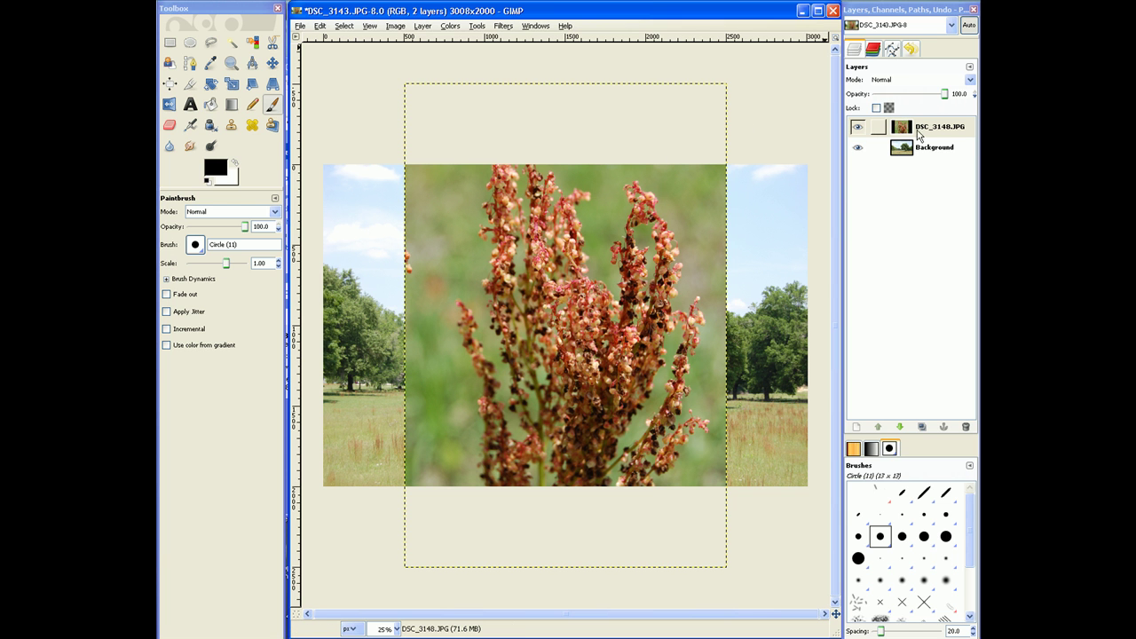
{"action": "left_click", "coordinate": [858, 129]}
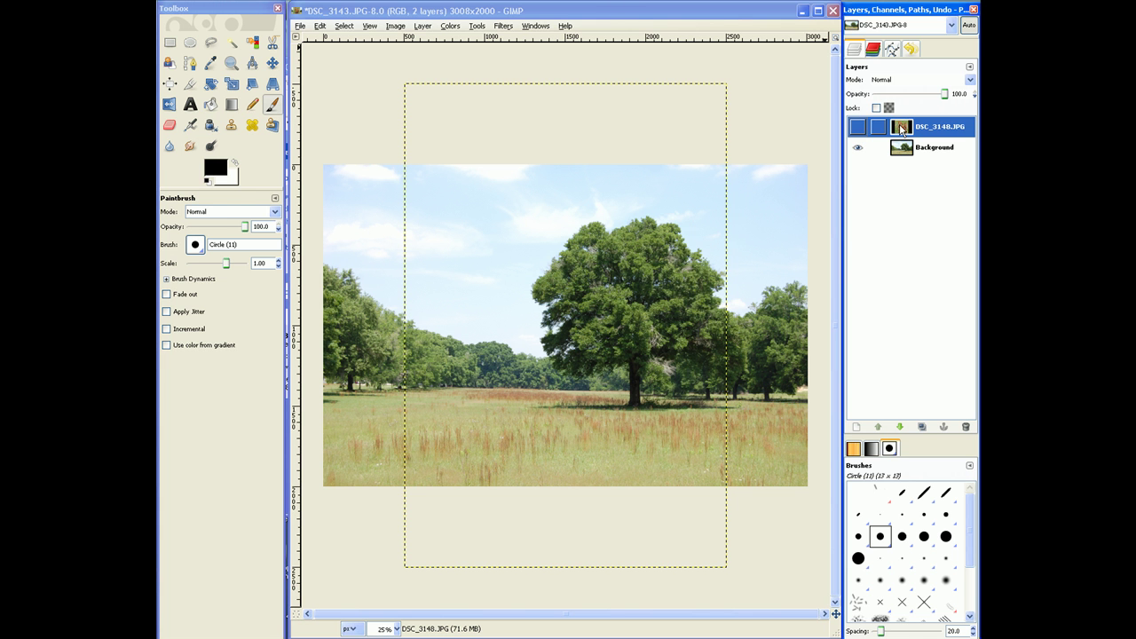
{"action": "left_click", "coordinate": [774, 36]}
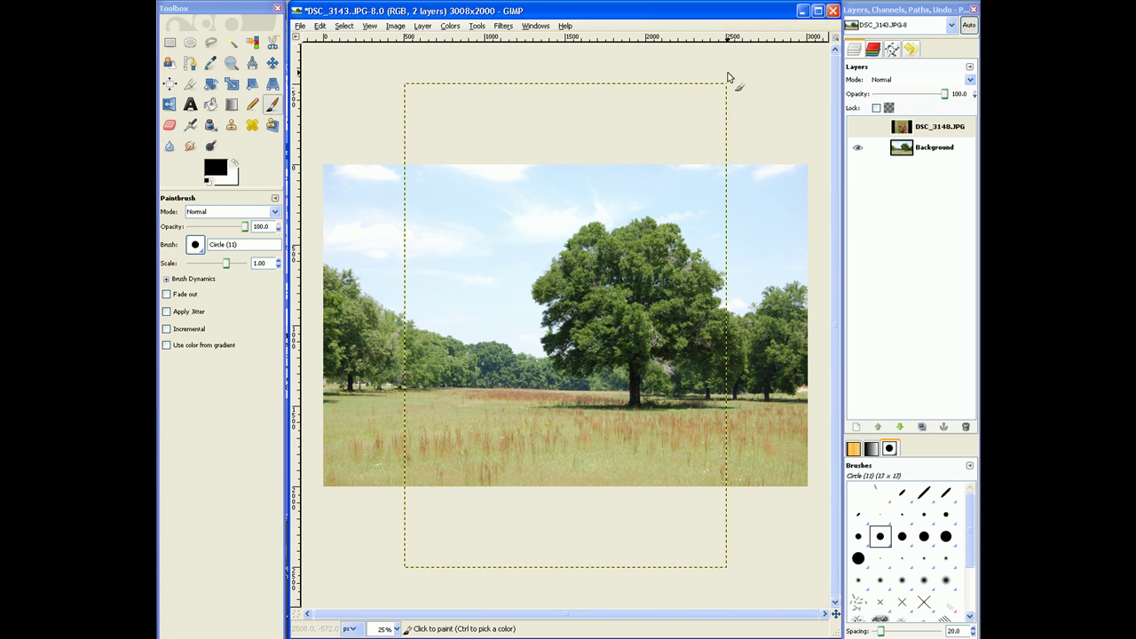
{"action": "left_click", "coordinate": [368, 27]}
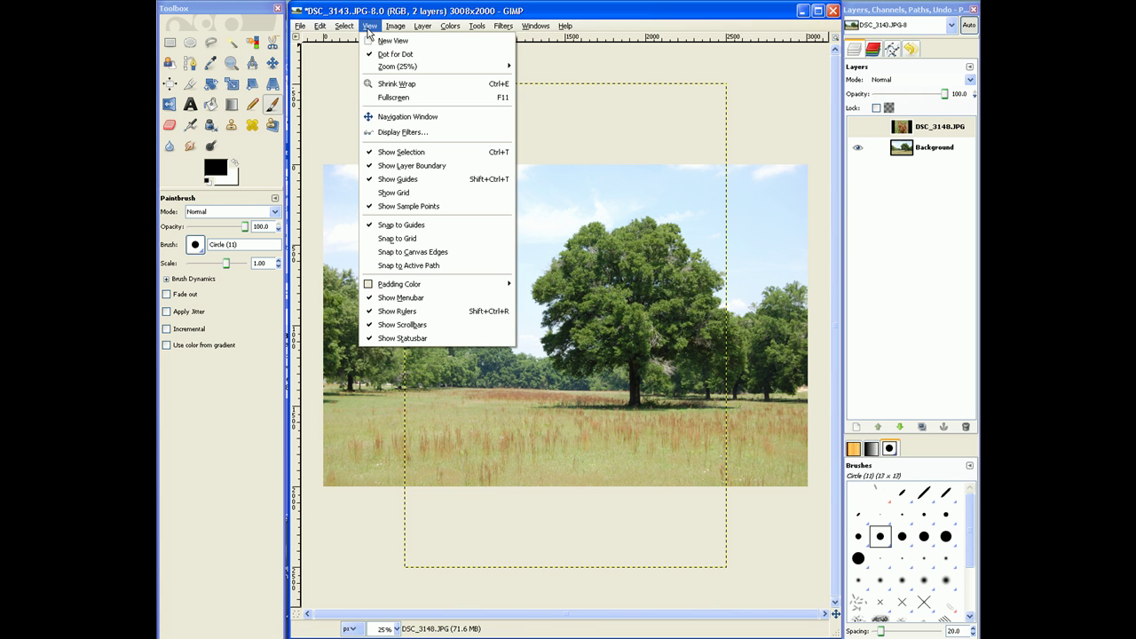
{"action": "left_click", "coordinate": [455, 166]}
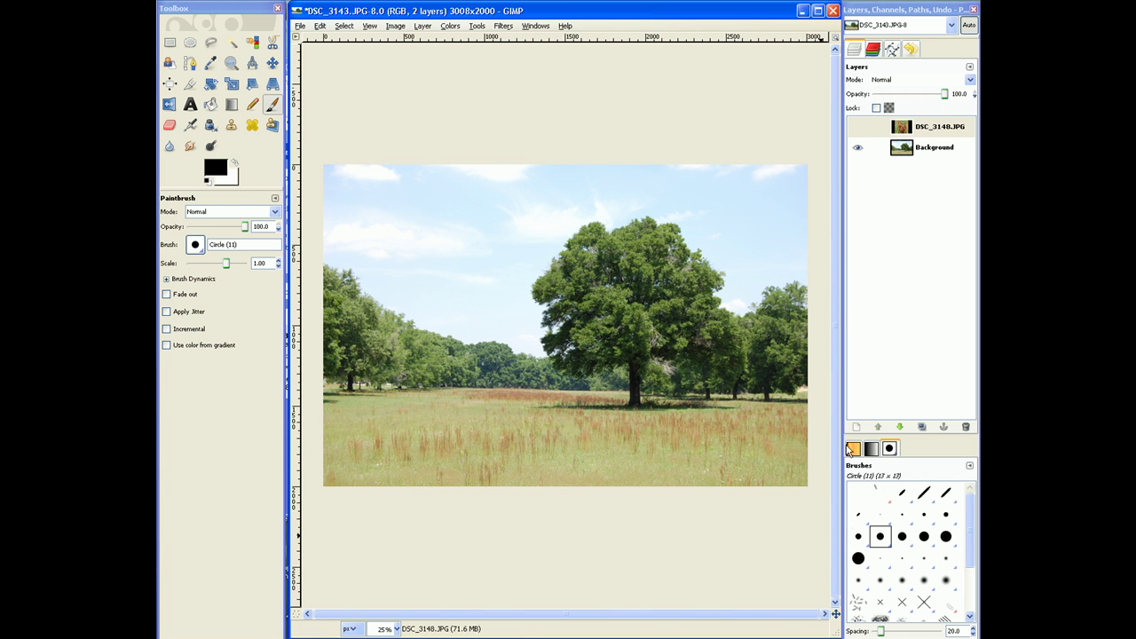
{"action": "left_click", "coordinate": [857, 127]}
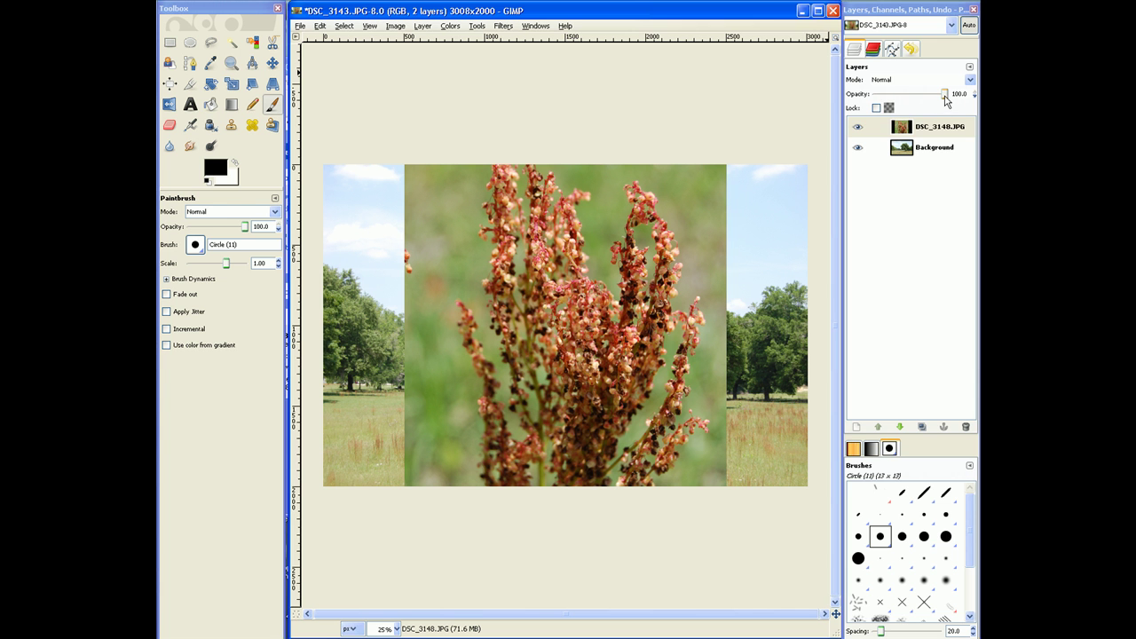
{"action": "left_click", "coordinate": [934, 132]}
{"action": "left_click", "coordinate": [945, 94]}
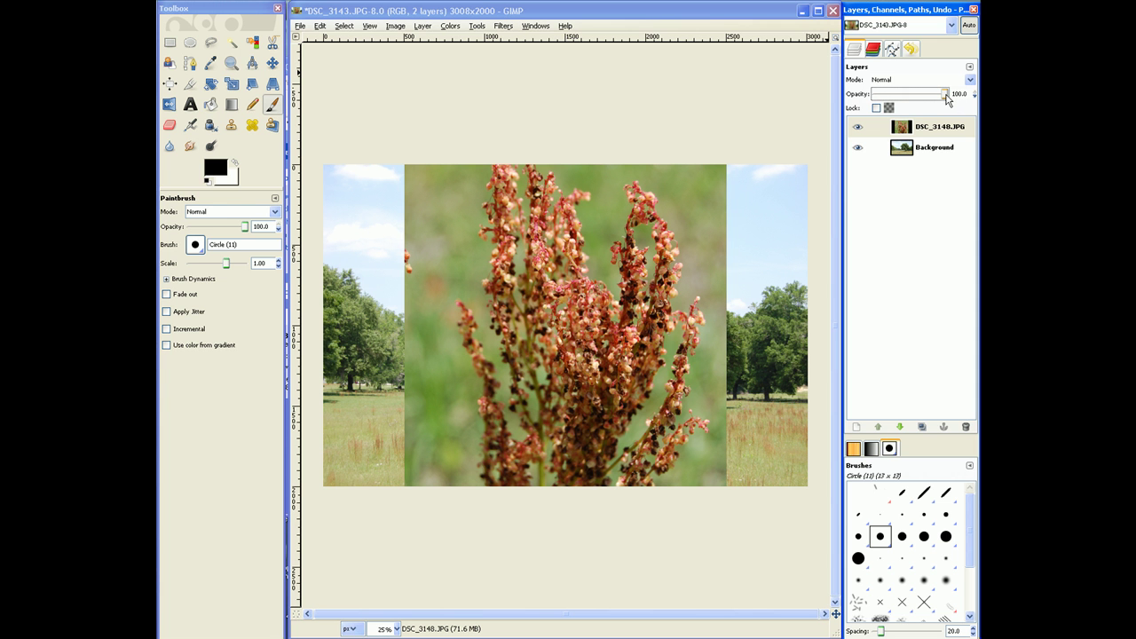
{"action": "mouse_move", "coordinate": [946, 100]}
{"action": "left_mouse_down"}
{"action": "mouse_move", "coordinate": [867, 99]}
{"action": "mouse_move", "coordinate": [950, 103]}
{"action": "left_mouse_up"}
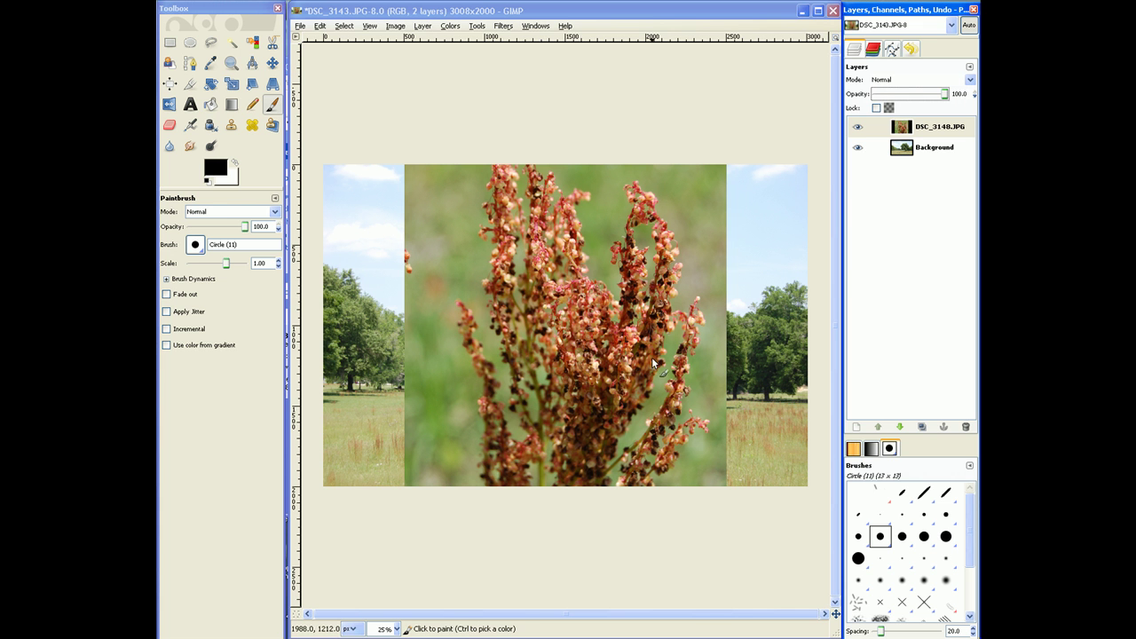
{"action": "left_click_drag", "start_coordinate": [947, 97], "coordinate": [909, 96]}
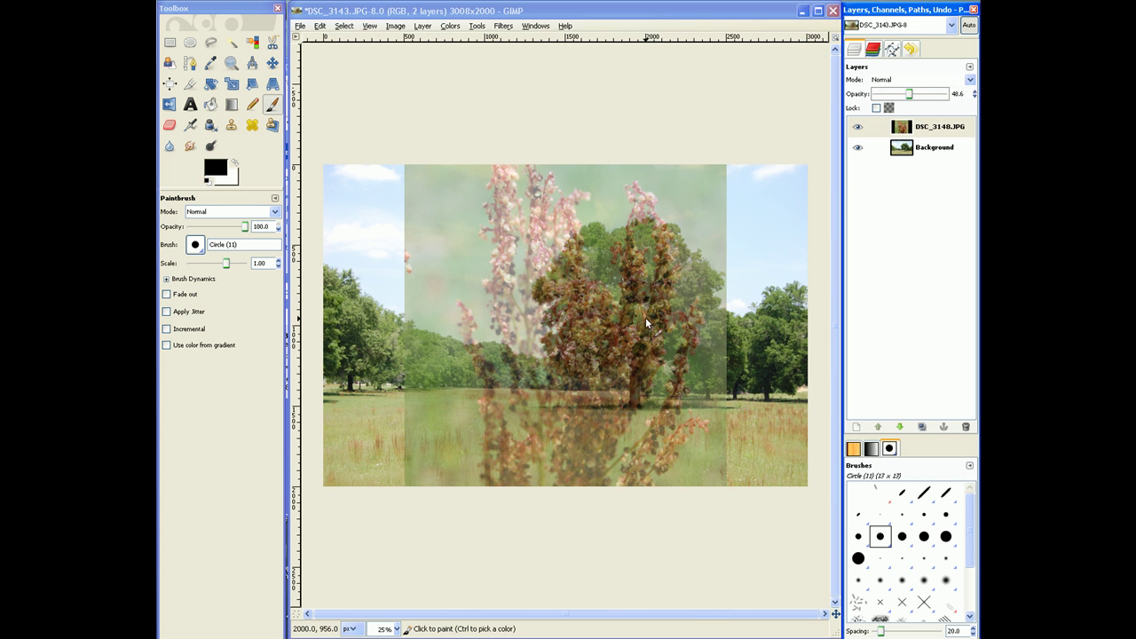
{"action": "left_click_drag", "start_coordinate": [908, 96], "coordinate": [863, 99]}
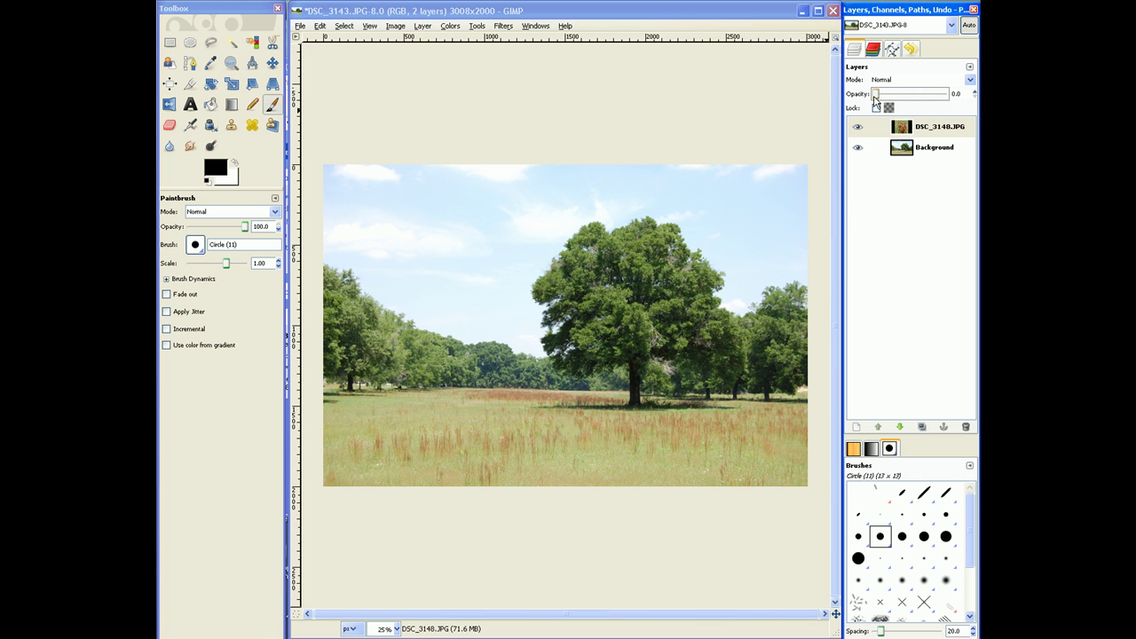
{"action": "left_click", "coordinate": [858, 128]}
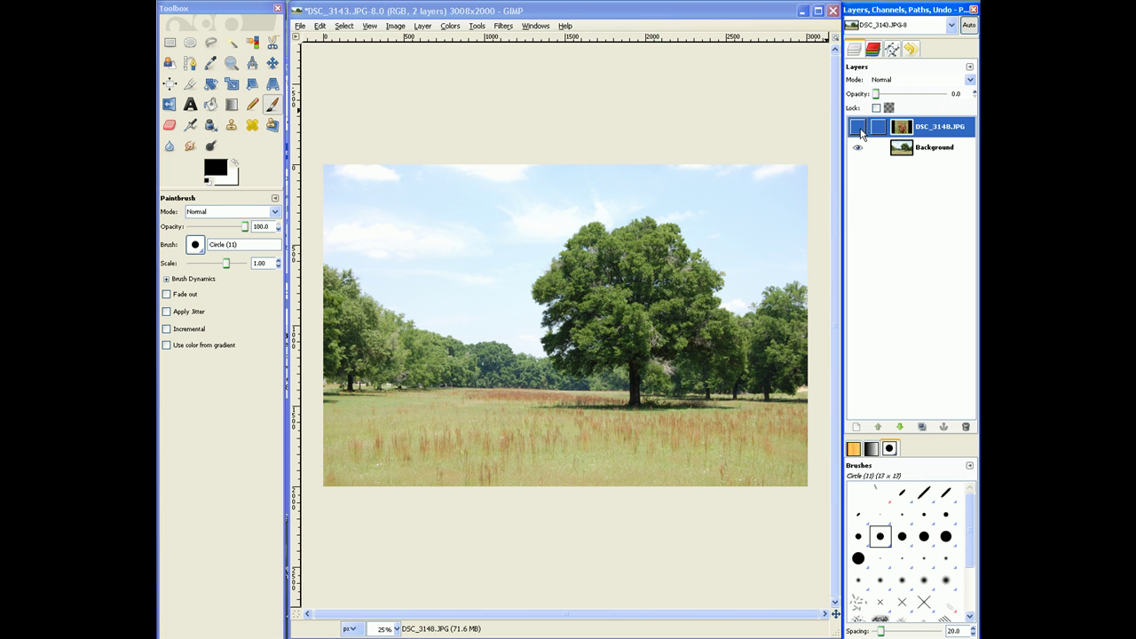
{"action": "left_click", "coordinate": [858, 129]}
{"action": "left_click_drag", "start_coordinate": [875, 95], "coordinate": [950, 96]}
{"action": "left_click", "coordinate": [752, 18]}
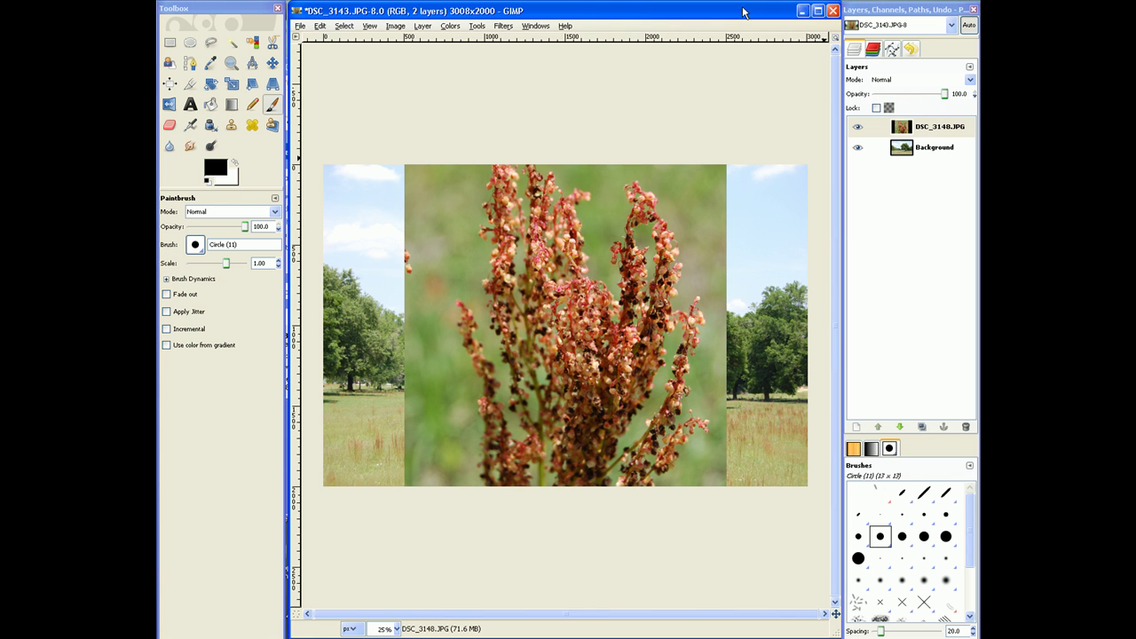
Step: Drag the dandelion photo DSC_3150 from 104NCD40 onto the canvas as a third layer
{"action": "left_click_drag", "start_coordinate": [742, 14], "coordinate": [743, 17]}
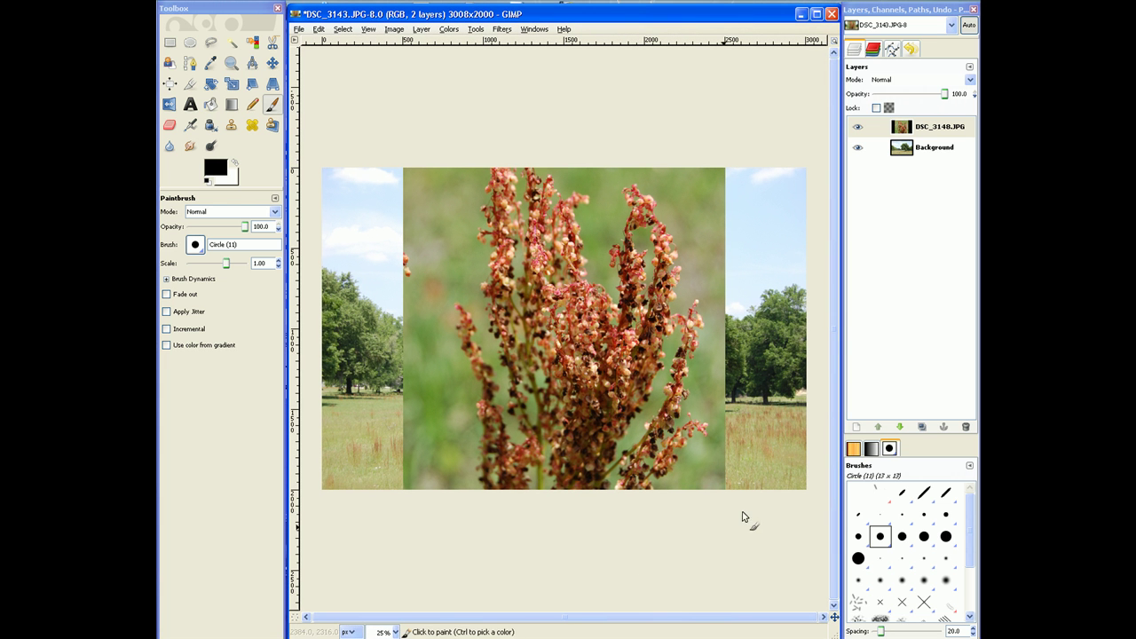
{"action": "left_click", "coordinate": [586, 637]}
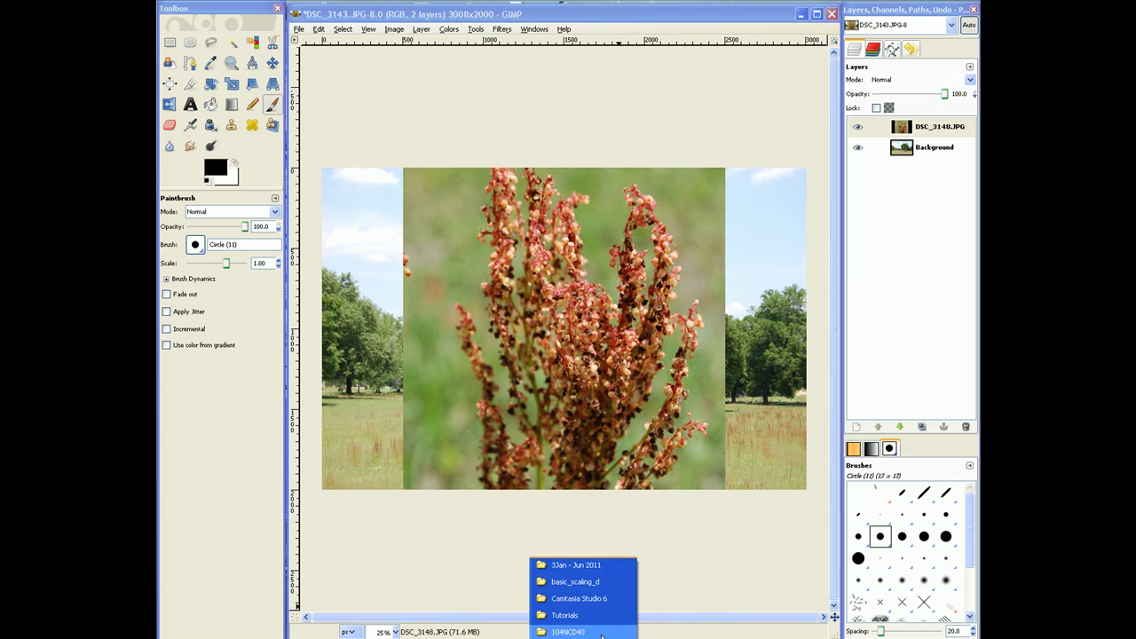
{"action": "left_click", "coordinate": [602, 630]}
{"action": "left_click", "coordinate": [860, 508]}
{"action": "left_click", "coordinate": [859, 509]}
{"action": "left_click", "coordinate": [671, 447]}
{"action": "left_click_drag", "start_coordinate": [671, 448], "coordinate": [680, 563]}
{"action": "left_click", "coordinate": [796, 625]}
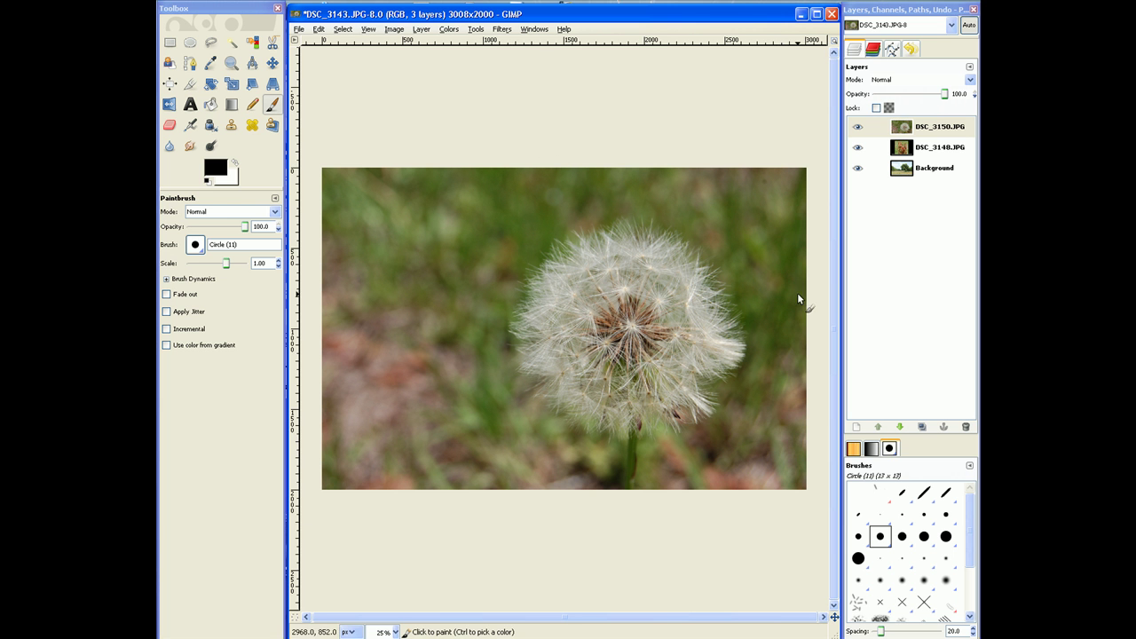
Step: Toggle the dandelion and flower layers' visibility to check the layers beneath
{"action": "left_click", "coordinate": [858, 127]}
{"action": "left_click", "coordinate": [858, 148]}
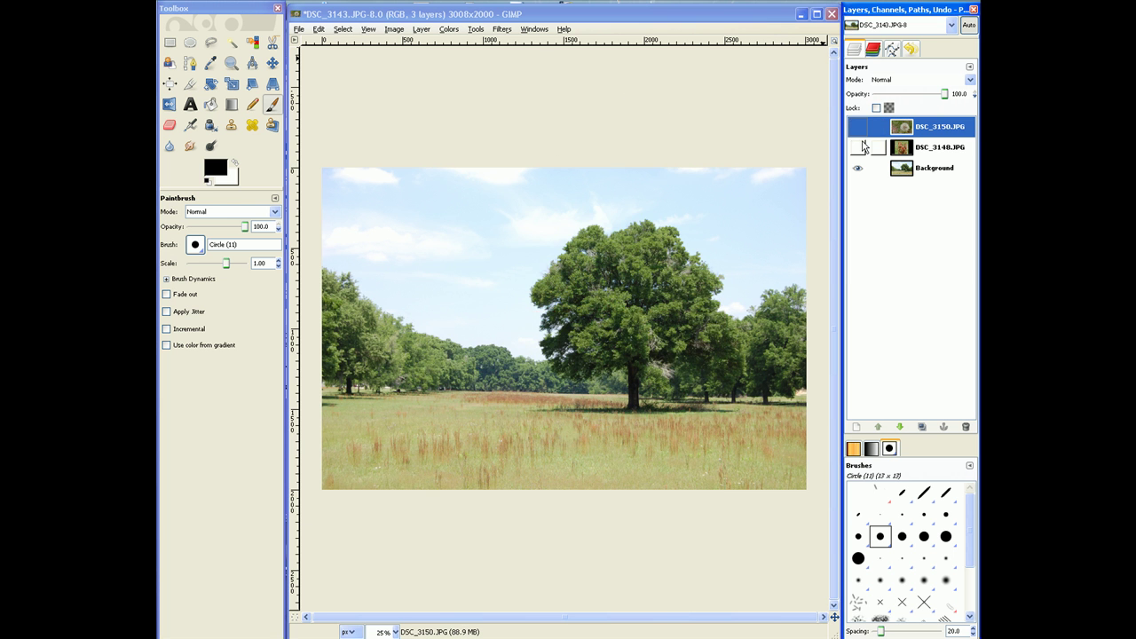
{"action": "left_click", "coordinate": [857, 147]}
{"action": "left_click", "coordinate": [857, 127]}
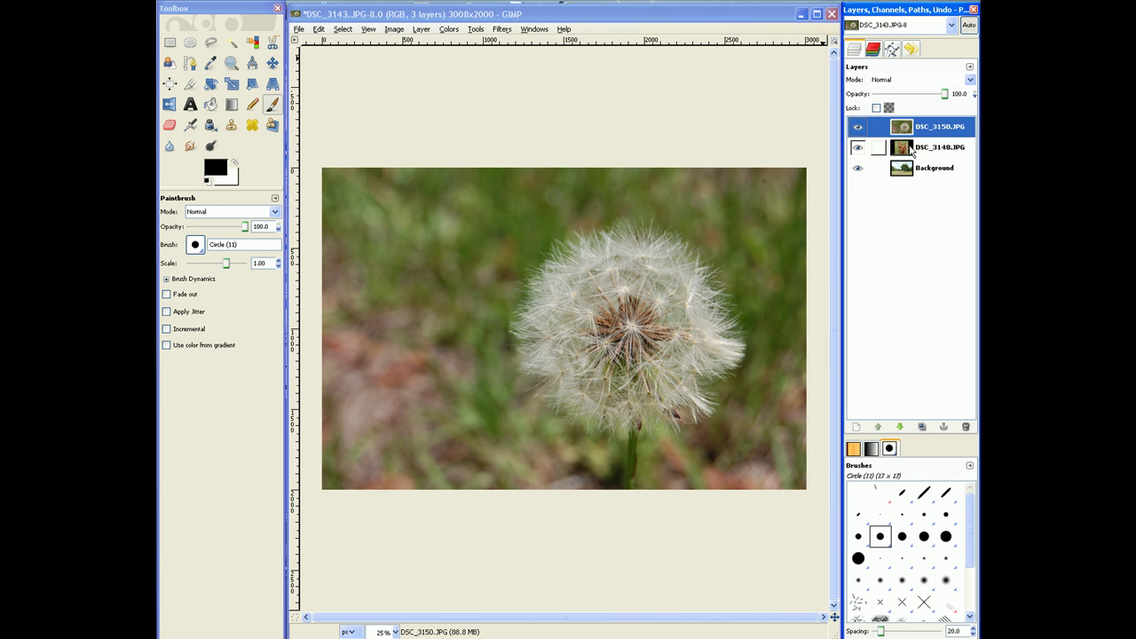
Step: Try lower opacities, flower about 54 and dandelion about 30, then return the dandelion to 100
{"action": "left_click_drag", "start_coordinate": [944, 93], "coordinate": [921, 93]}
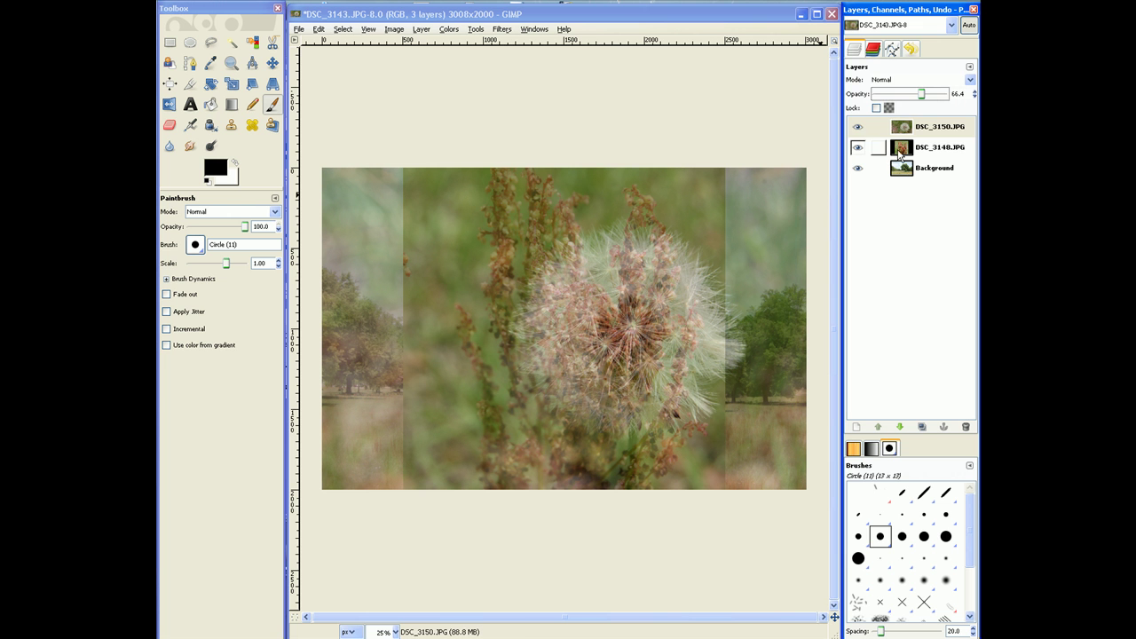
{"action": "left_click", "coordinate": [914, 152]}
{"action": "left_click_drag", "start_coordinate": [945, 94], "coordinate": [904, 105]}
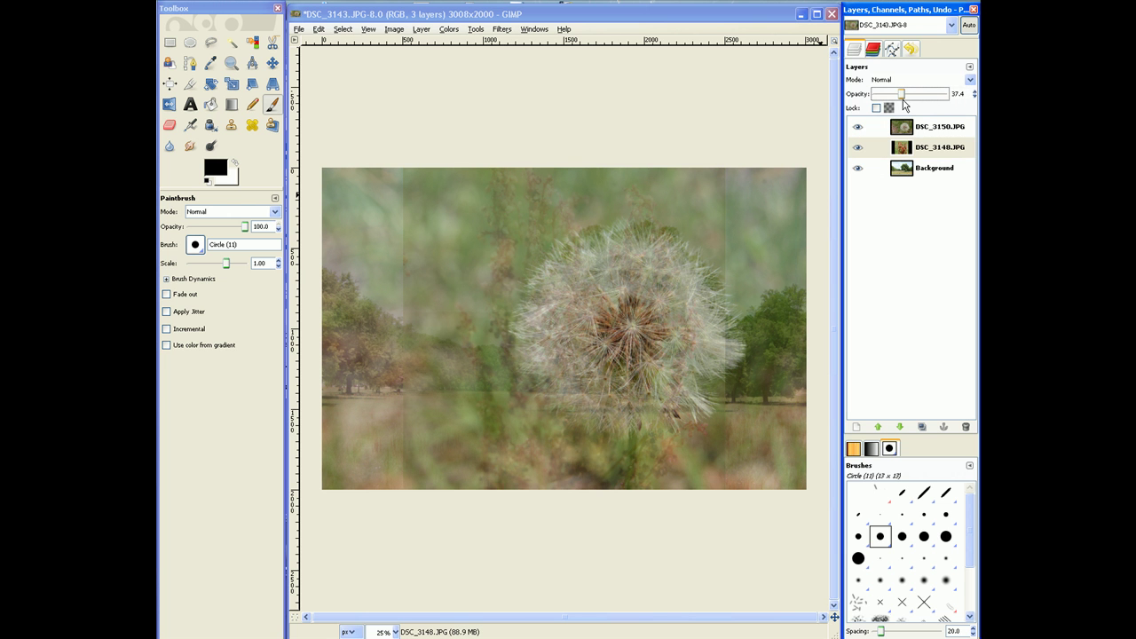
{"action": "left_click", "coordinate": [901, 127]}
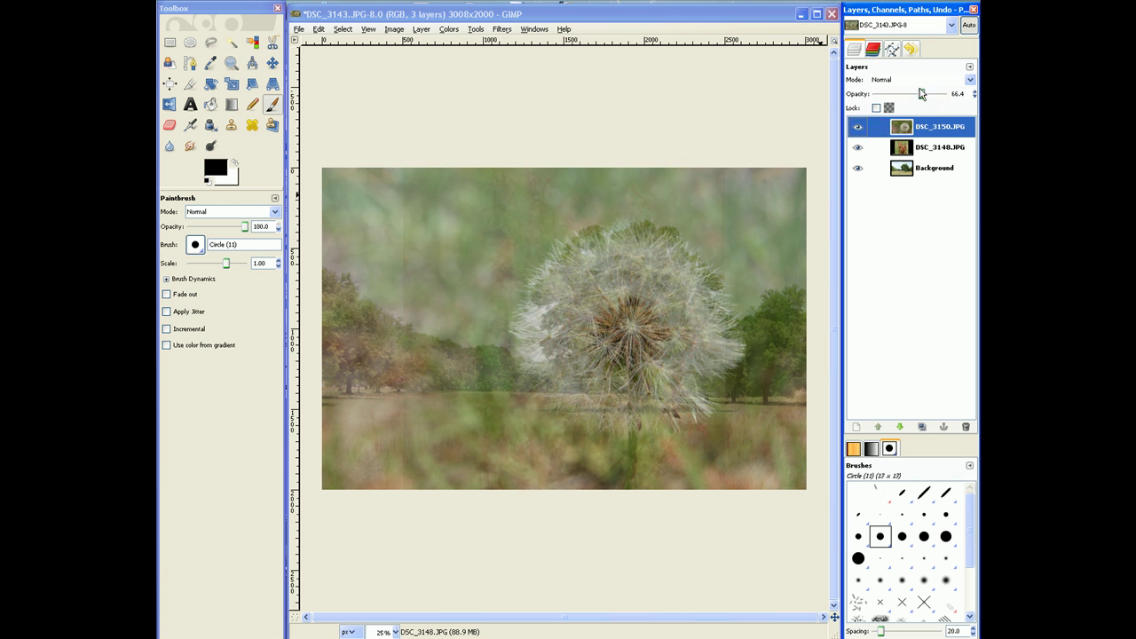
{"action": "left_click_drag", "start_coordinate": [923, 94], "coordinate": [892, 105]}
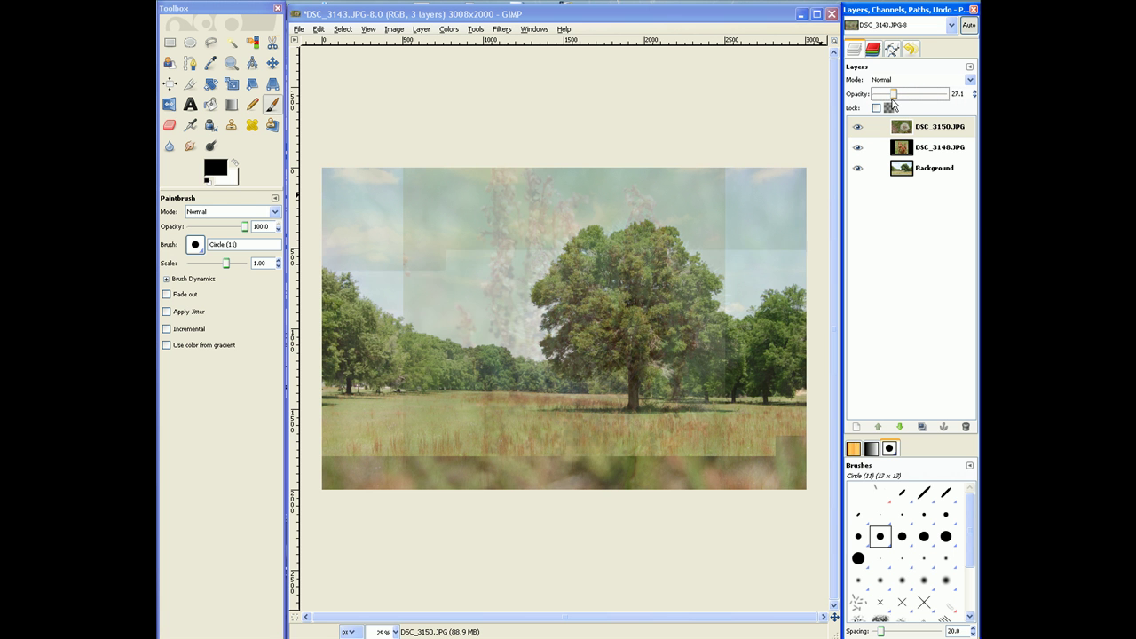
{"action": "left_click_drag", "start_coordinate": [892, 105], "coordinate": [956, 98]}
{"action": "left_click", "coordinate": [879, 148]}
{"action": "left_click", "coordinate": [913, 131]}
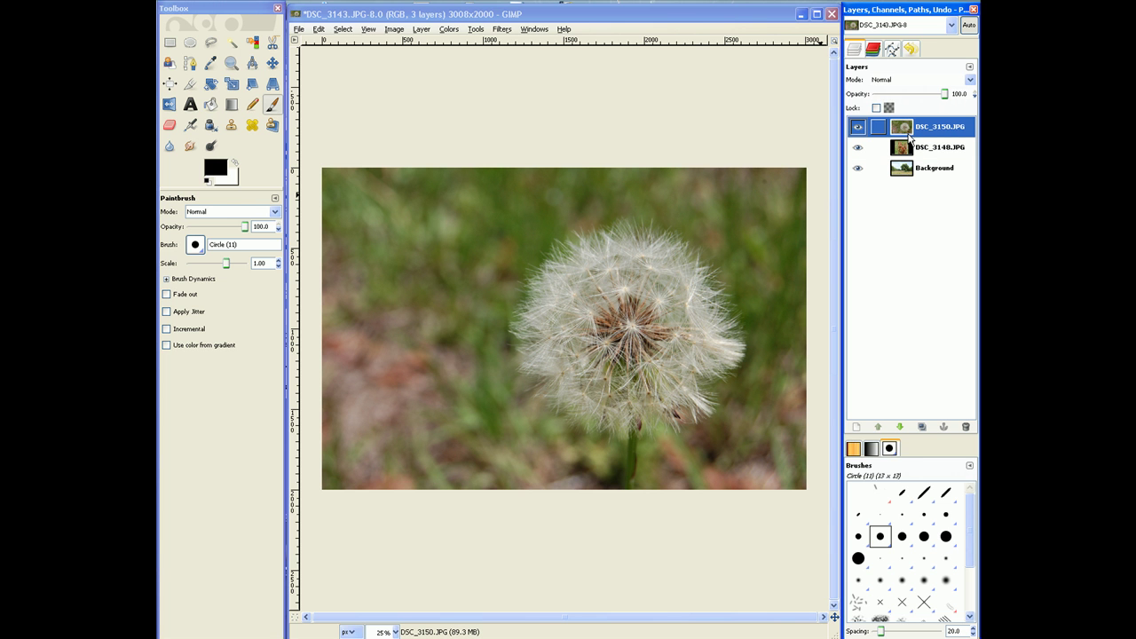
{"action": "left_click", "coordinate": [733, 20]}
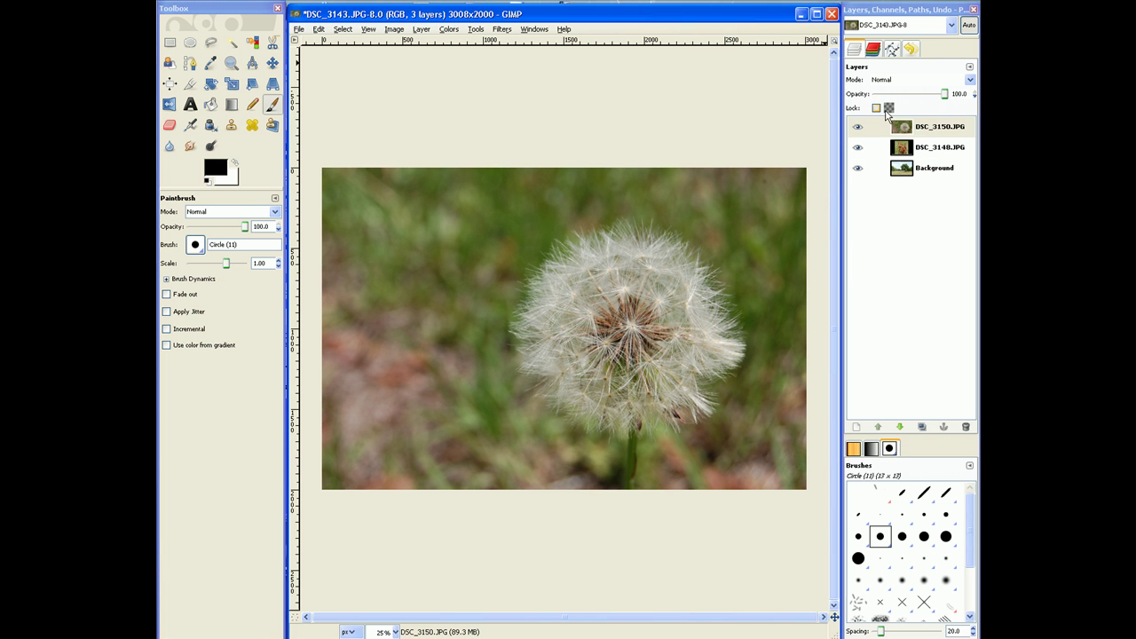
{"action": "left_click", "coordinate": [901, 127]}
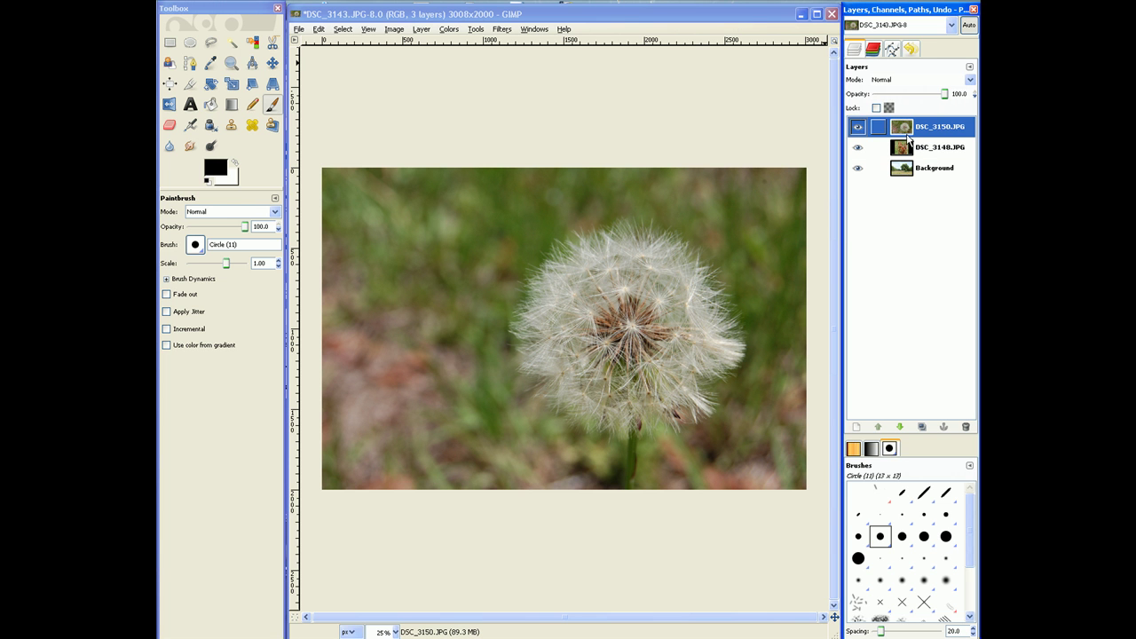
{"action": "left_click", "coordinate": [901, 429]}
{"action": "left_click", "coordinate": [888, 430]}
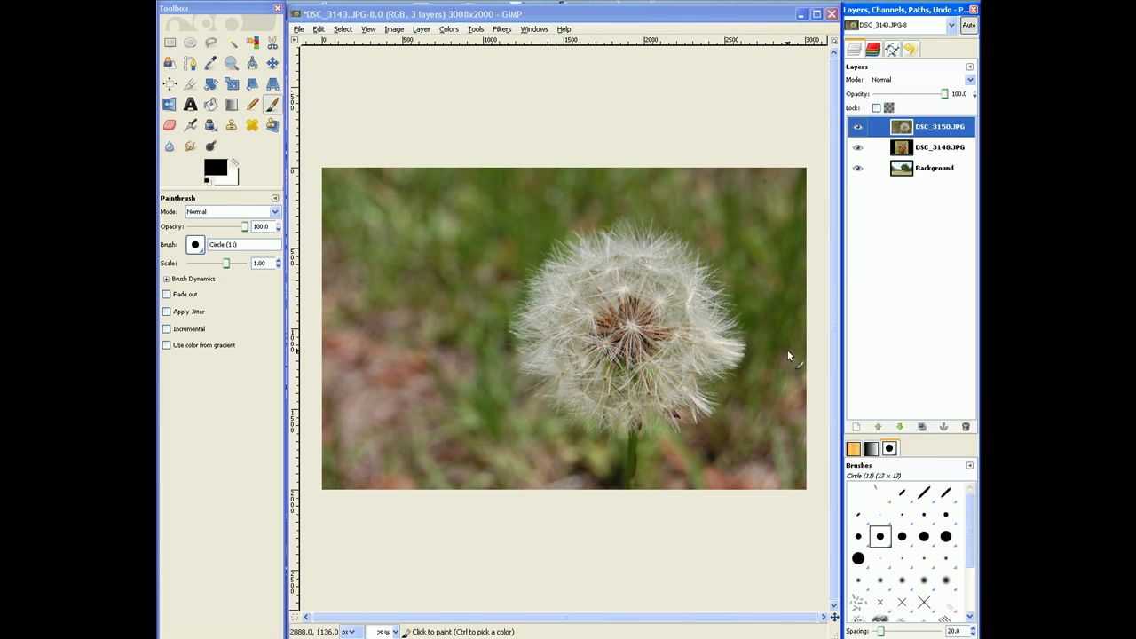
{"action": "left_click", "coordinate": [901, 429]}
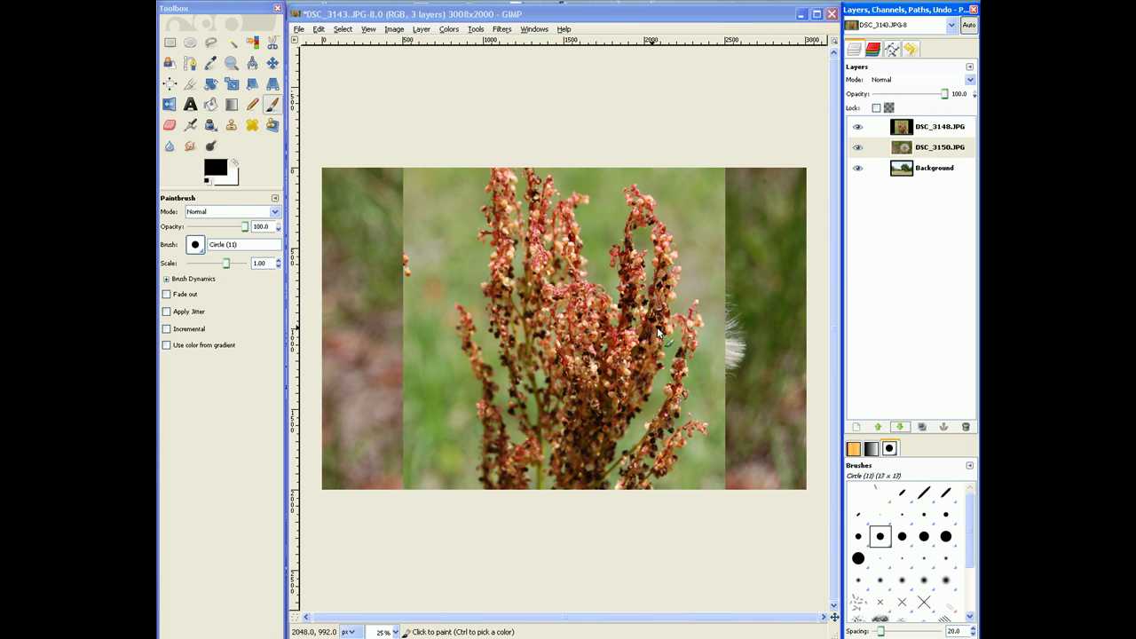
{"action": "left_click", "coordinate": [899, 171]}
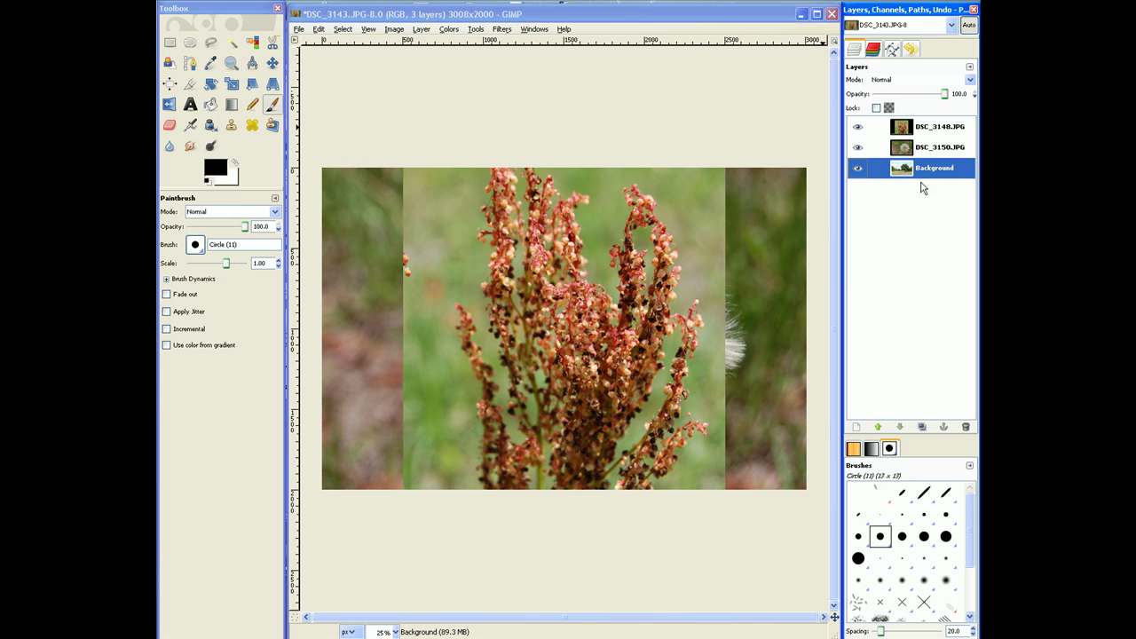
{"action": "left_click", "coordinate": [881, 429]}
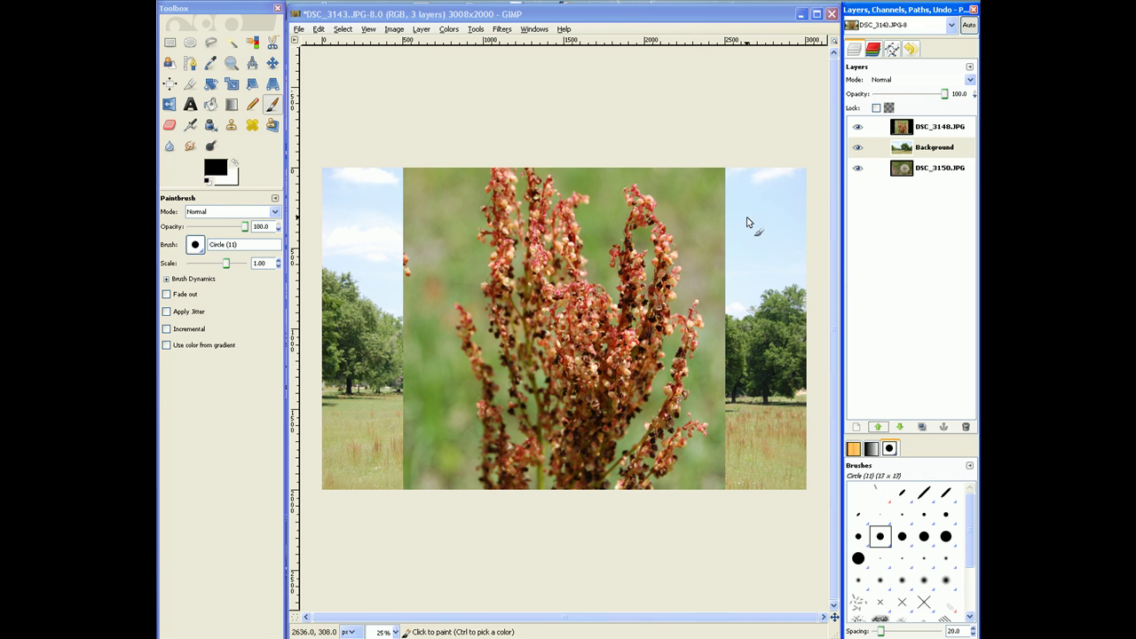
{"action": "left_click", "coordinate": [881, 429]}
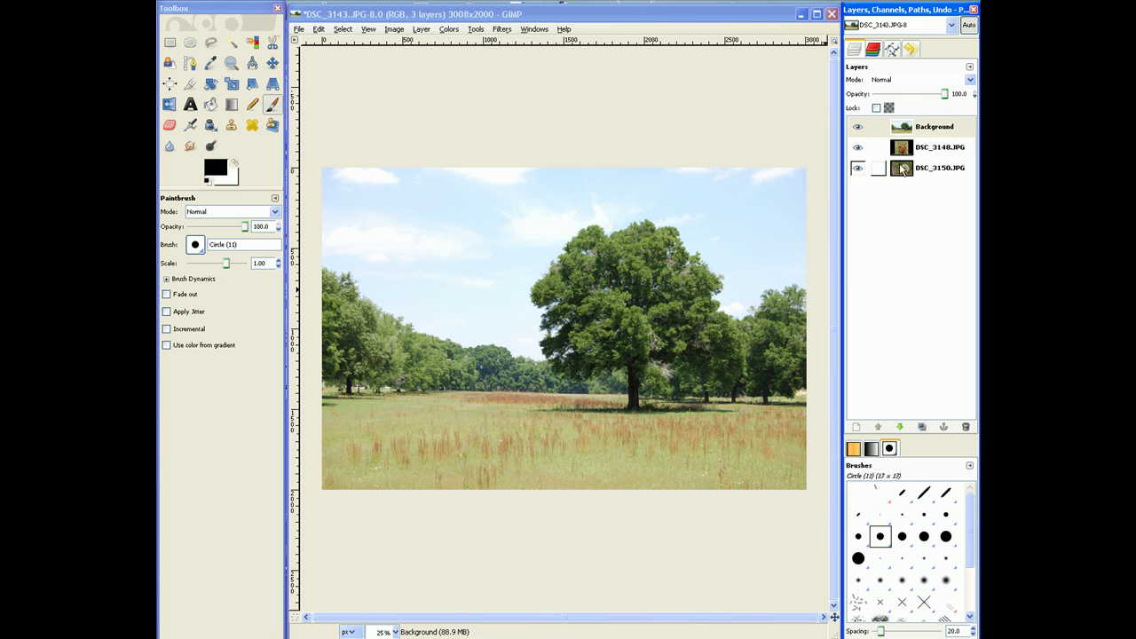
{"action": "left_click", "coordinate": [906, 147]}
{"action": "left_click", "coordinate": [905, 167]}
{"action": "left_click", "coordinate": [878, 428]}
{"action": "left_click", "coordinate": [878, 428]}
{"action": "key", "text": "Down"}
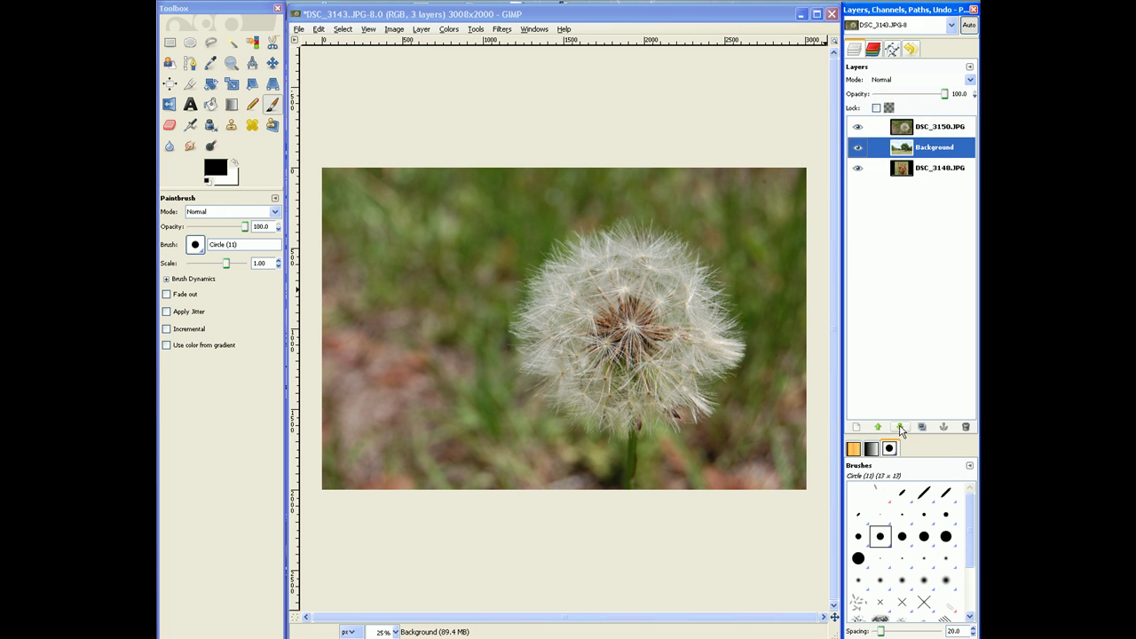
{"action": "left_click", "coordinate": [901, 428]}
{"action": "left_click", "coordinate": [858, 128]}
{"action": "left_click", "coordinate": [858, 128]}
{"action": "left_click", "coordinate": [916, 131]}
{"action": "left_click", "coordinate": [772, 17]}
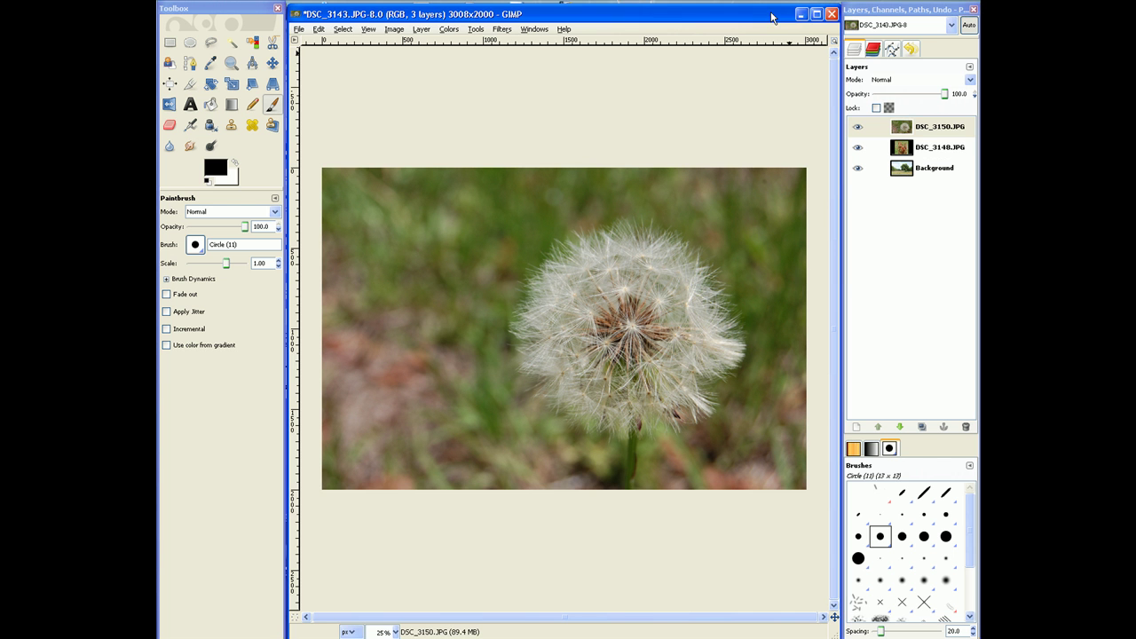
{"action": "left_click_drag", "start_coordinate": [774, 16], "coordinate": [774, 13]}
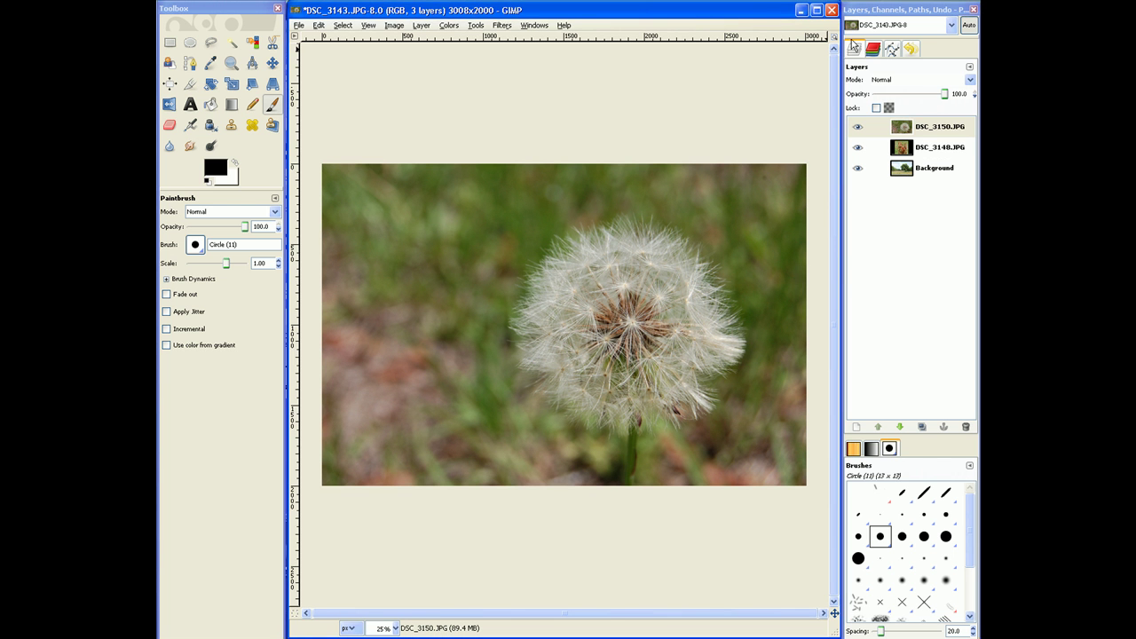
{"action": "left_click", "coordinate": [905, 129]}
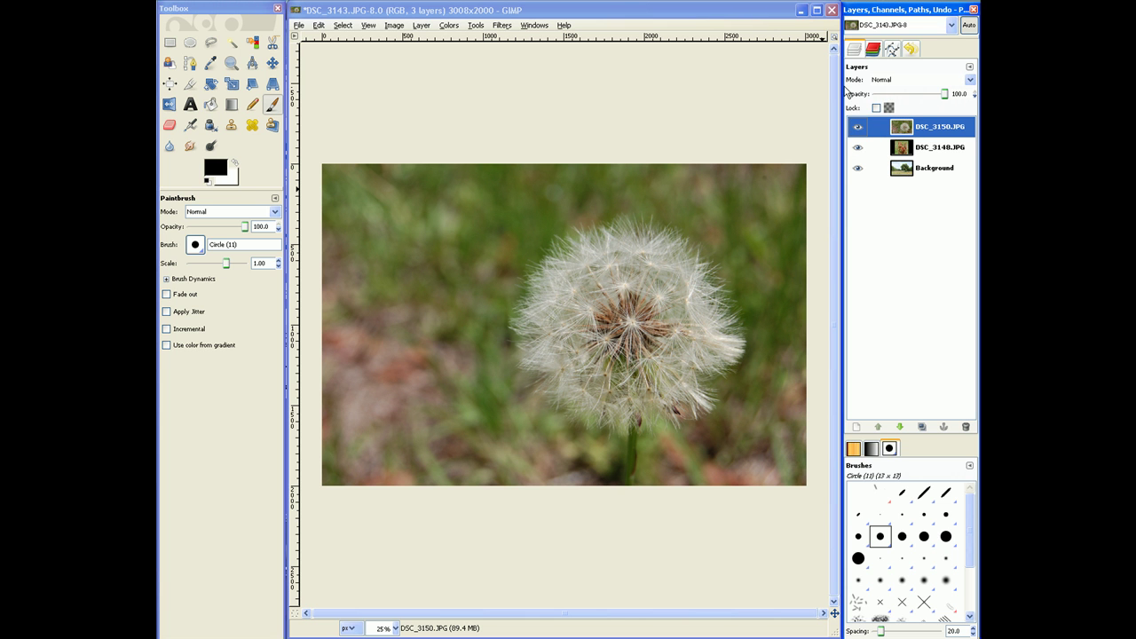
Step: Make DSC_3150.JPG the active layer and bring up its blend mode list
{"action": "left_click", "coordinate": [906, 147]}
{"action": "key", "text": "Up"}
{"action": "key", "text": "Down"}
{"action": "key", "text": "Down"}
{"action": "key", "text": "Up"}
{"action": "left_click", "coordinate": [907, 134]}
{"action": "left_click", "coordinate": [898, 131]}
{"action": "key", "text": "Down"}
{"action": "left_click", "coordinate": [907, 131]}
{"action": "left_click", "coordinate": [971, 81]}
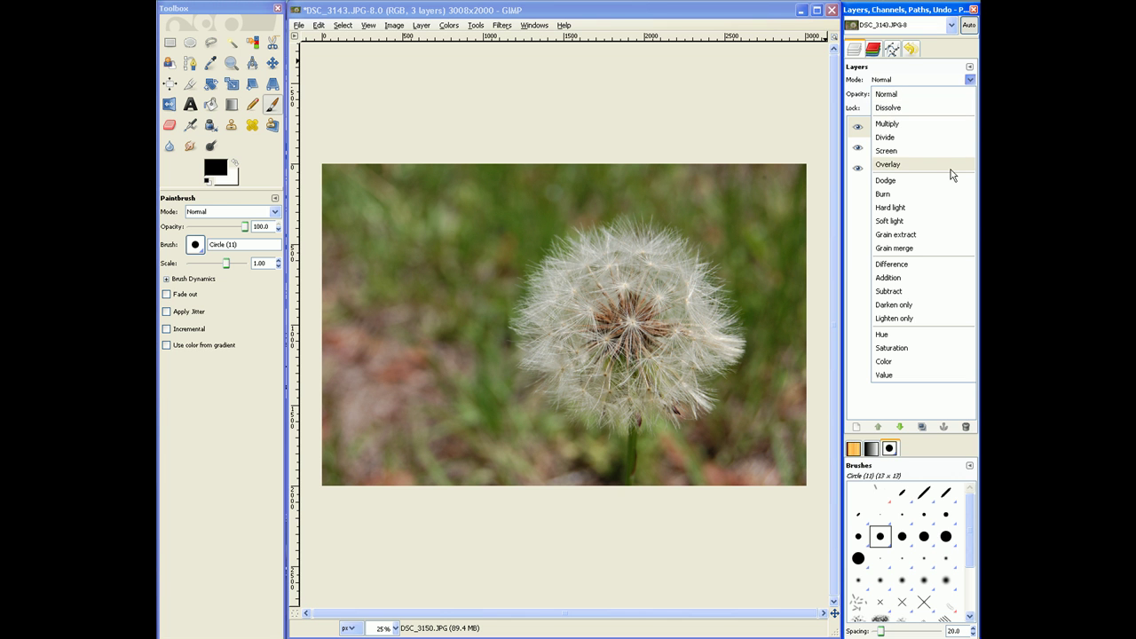
{"action": "left_click", "coordinate": [923, 82]}
{"action": "left_click", "coordinate": [971, 82]}
Step: Set DSC_3150.JPG to Overlay mode and hide the flower layer DSC_3148.JPG
{"action": "left_click", "coordinate": [905, 165]}
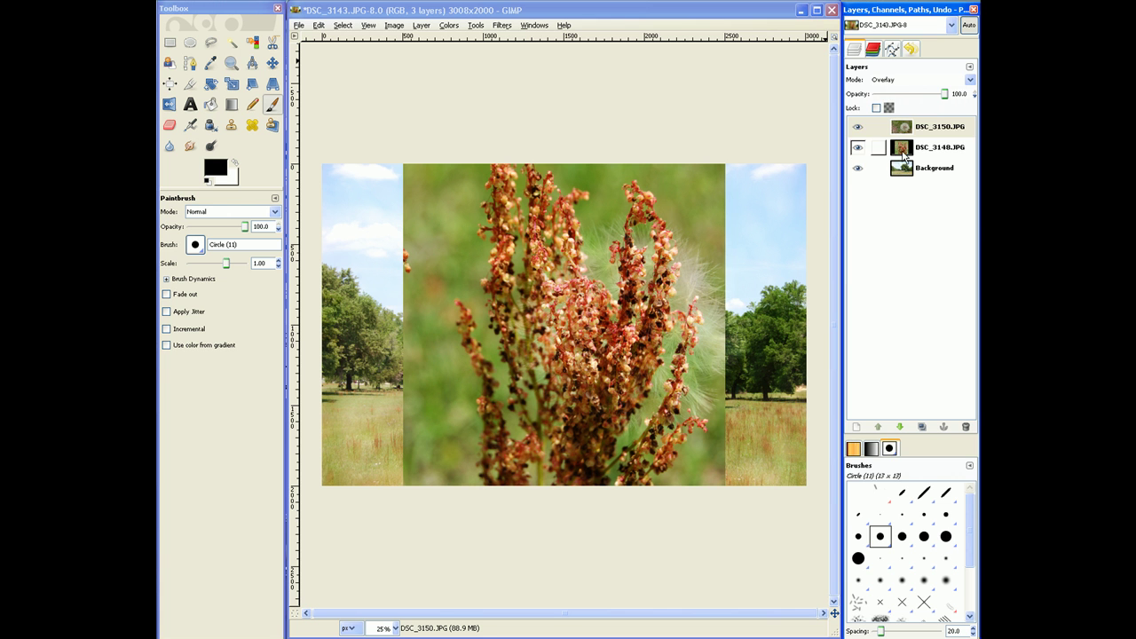
{"action": "left_click", "coordinate": [899, 153]}
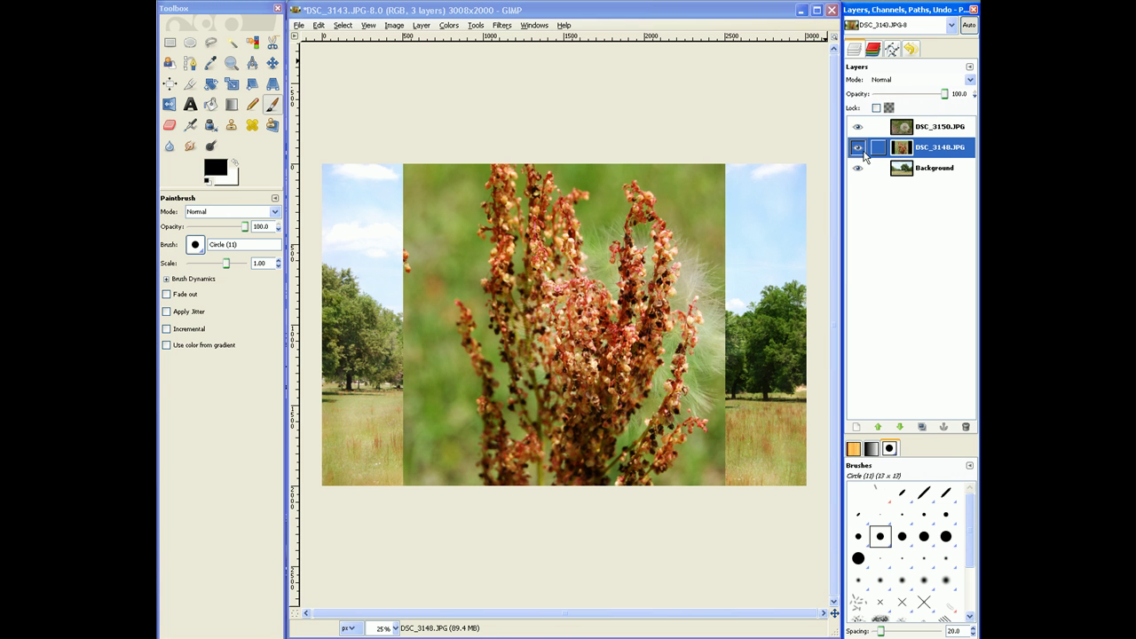
{"action": "left_click", "coordinate": [858, 148]}
{"action": "left_click", "coordinate": [910, 127]}
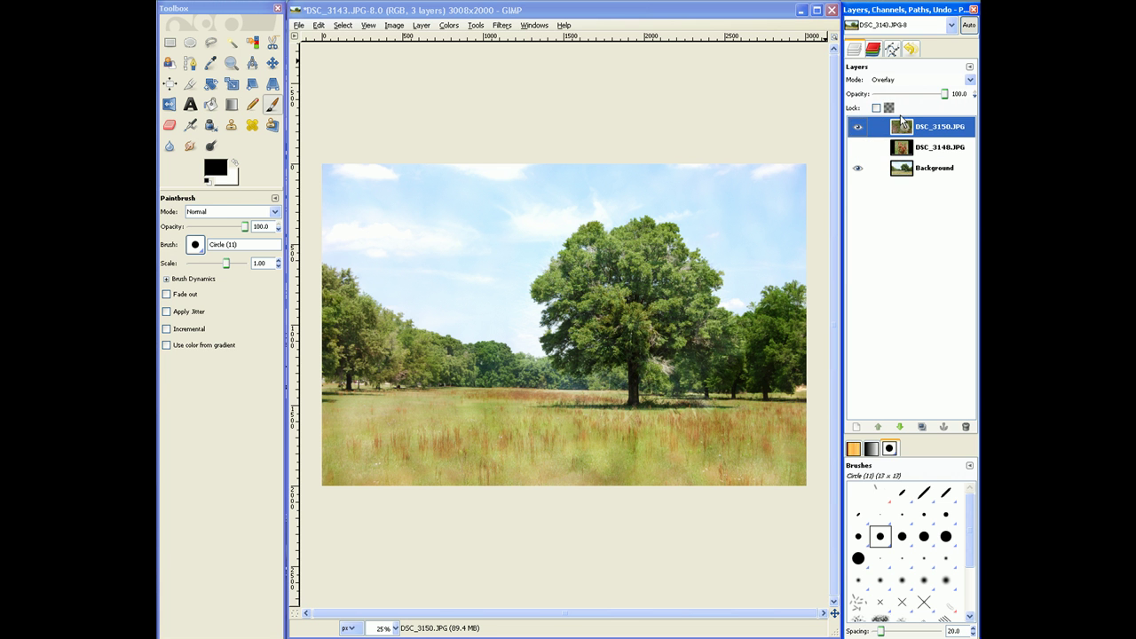
{"action": "left_click", "coordinate": [901, 169]}
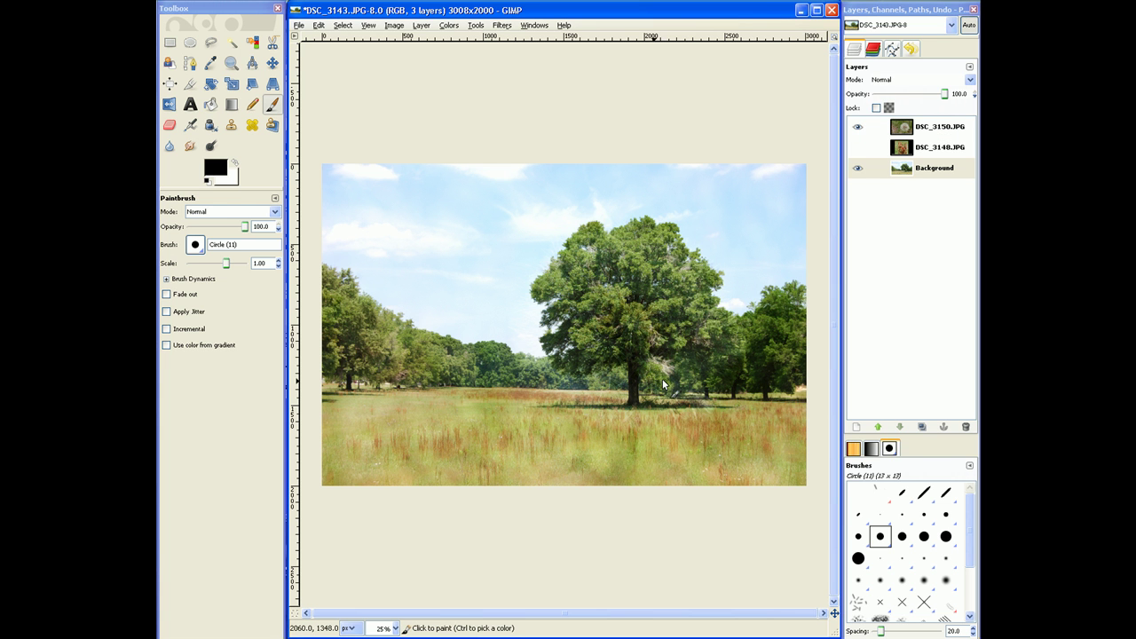
Step: Compare the Overlay effect by toggling the dandelion layer and adjusting its opacity
{"action": "left_click", "coordinate": [885, 11]}
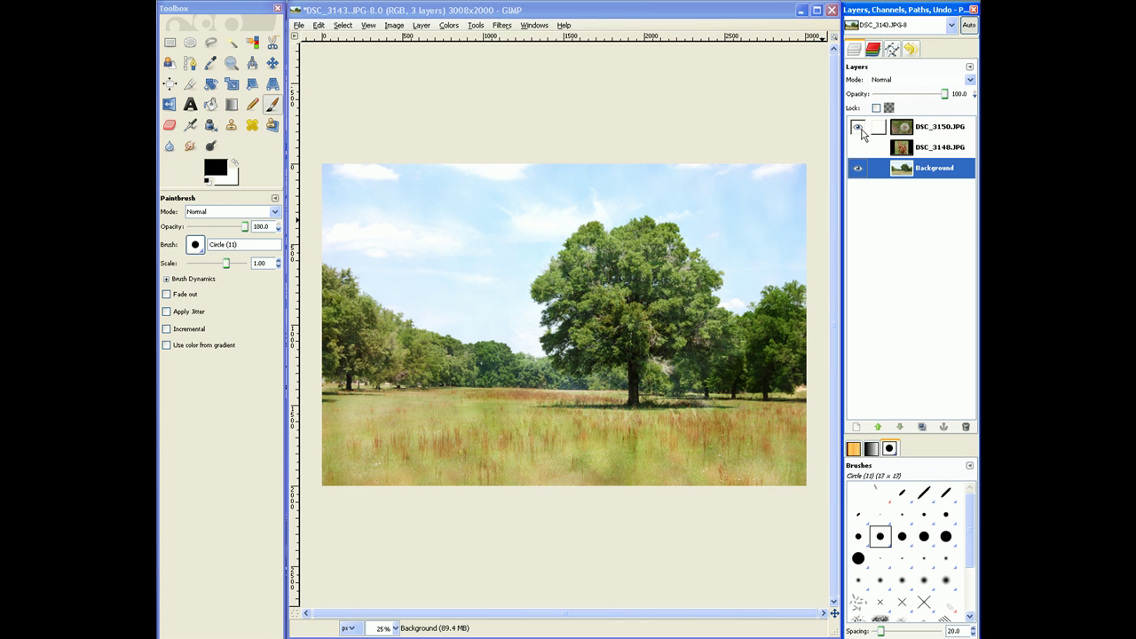
{"action": "left_click", "coordinate": [859, 129]}
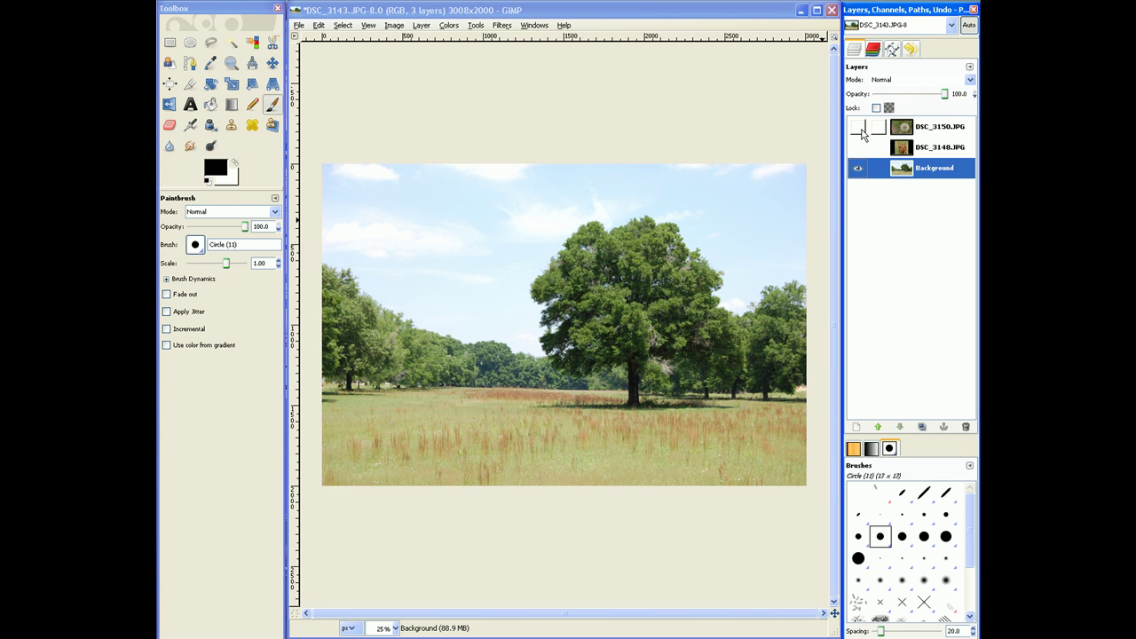
{"action": "left_click", "coordinate": [859, 130]}
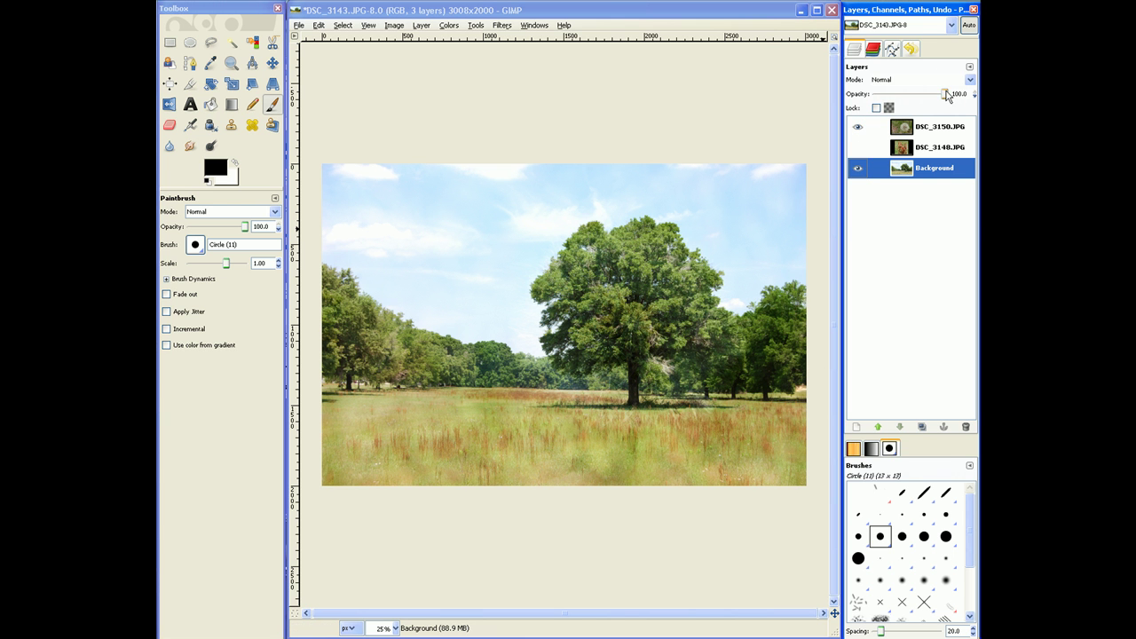
{"action": "left_click", "coordinate": [879, 127]}
{"action": "mouse_move", "coordinate": [945, 100]}
{"action": "left_mouse_down"}
{"action": "mouse_move", "coordinate": [884, 100]}
{"action": "mouse_move", "coordinate": [946, 95]}
{"action": "left_mouse_up"}
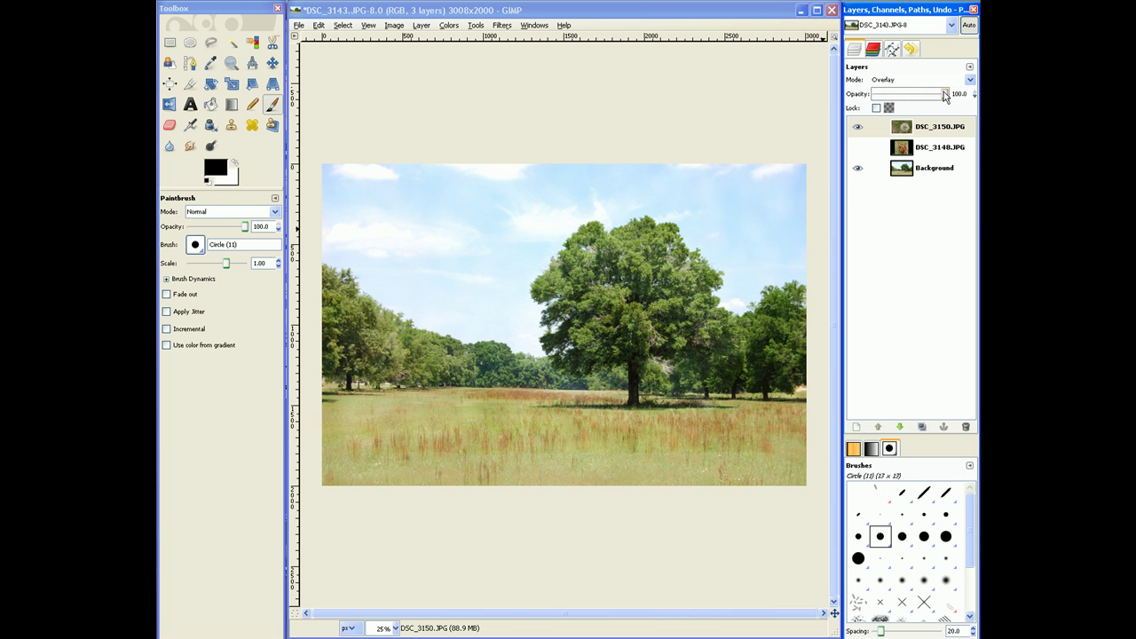
{"action": "left_click", "coordinate": [859, 129]}
{"action": "left_click", "coordinate": [859, 129]}
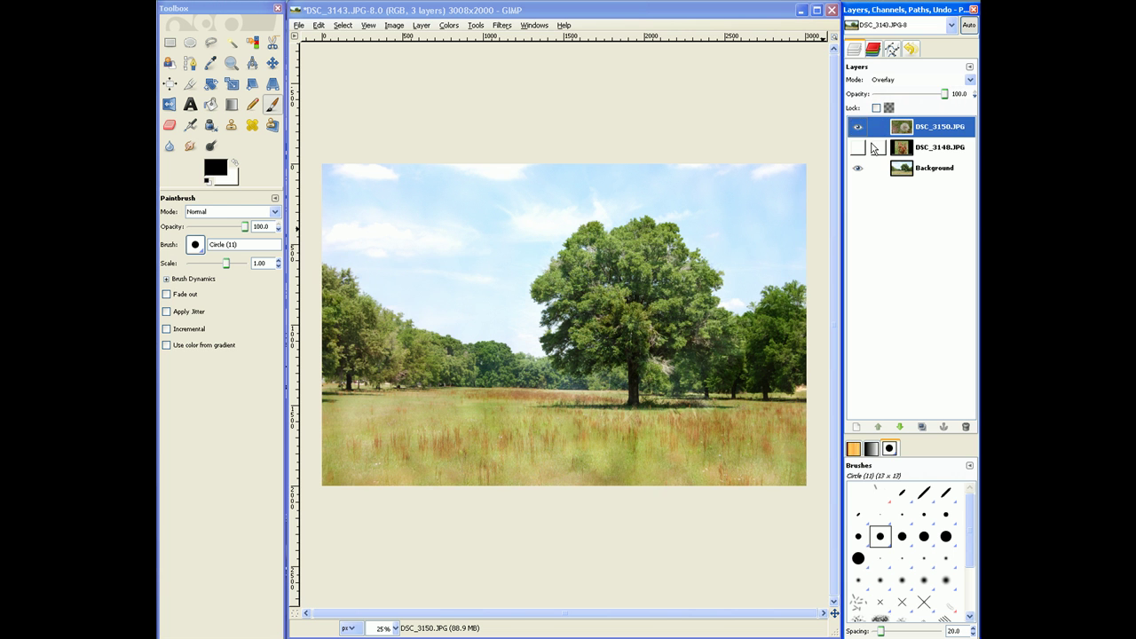
Step: Keep the dandelion layer in Overlay mode and show the flower layer DSC_3148.JPG again
{"action": "left_click", "coordinate": [970, 80]}
{"action": "left_click", "coordinate": [970, 80]}
{"action": "left_click", "coordinate": [970, 80]}
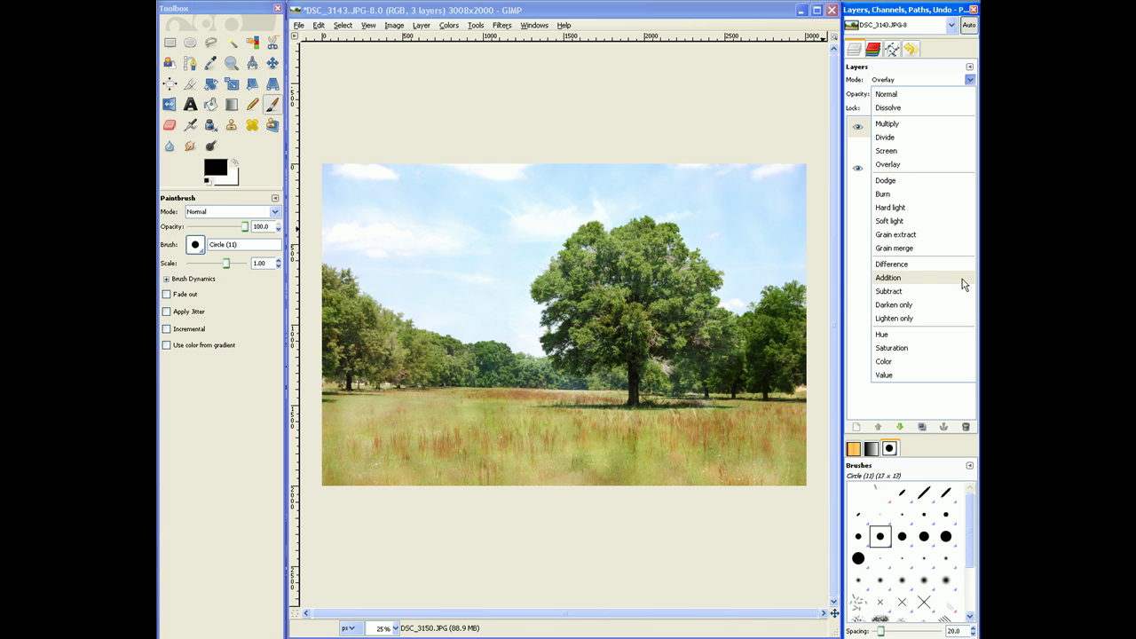
{"action": "left_click", "coordinate": [948, 77]}
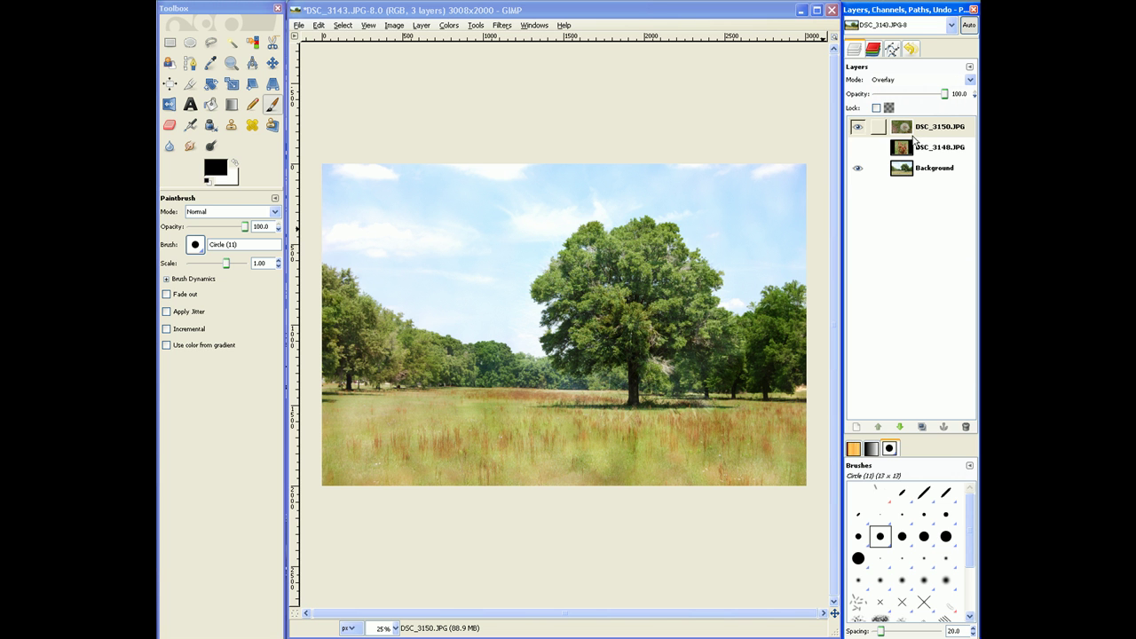
{"action": "left_click", "coordinate": [858, 147]}
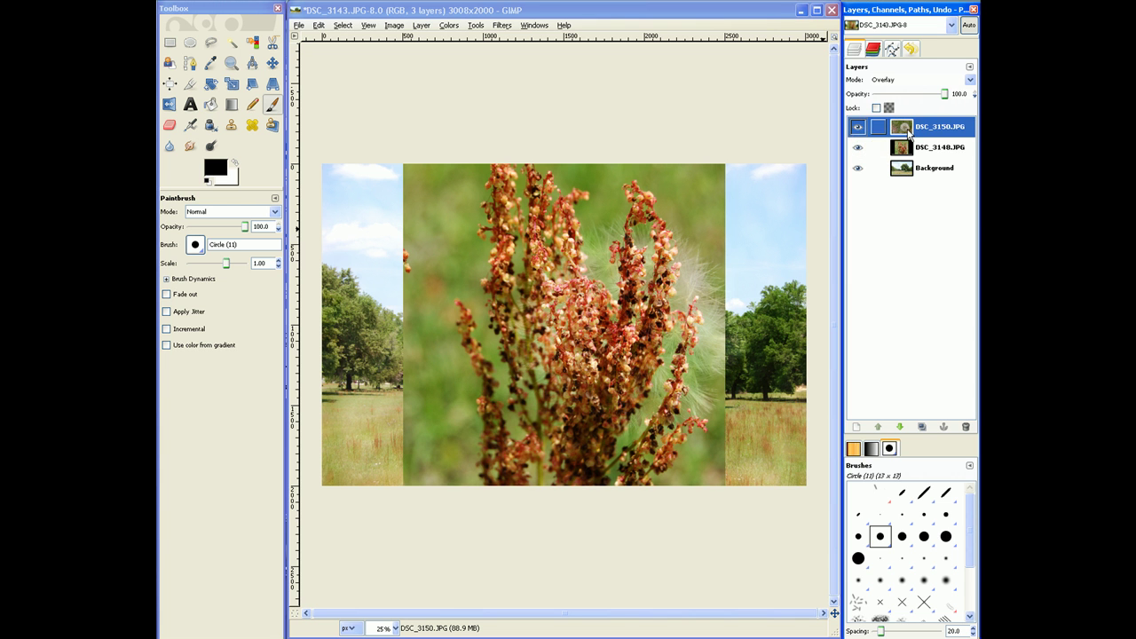
{"action": "left_click", "coordinate": [970, 80]}
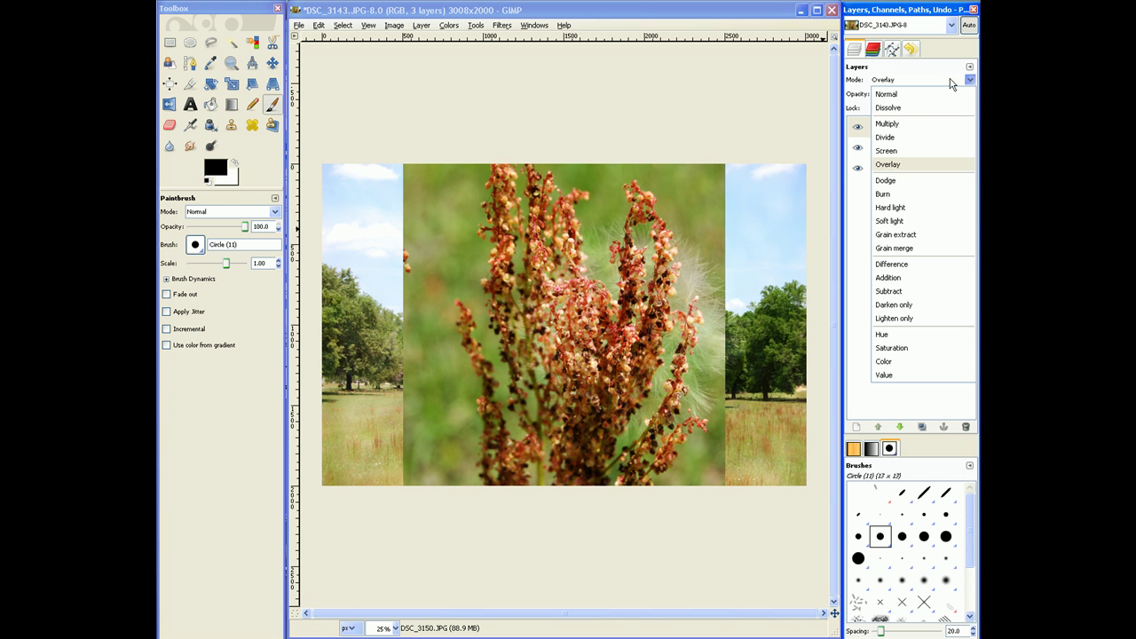
{"action": "left_click", "coordinate": [948, 82]}
Step: Delete the DSC_3150.JPG layer and select the DSC_3148.JPG flower layer
{"action": "left_click", "coordinate": [923, 134]}
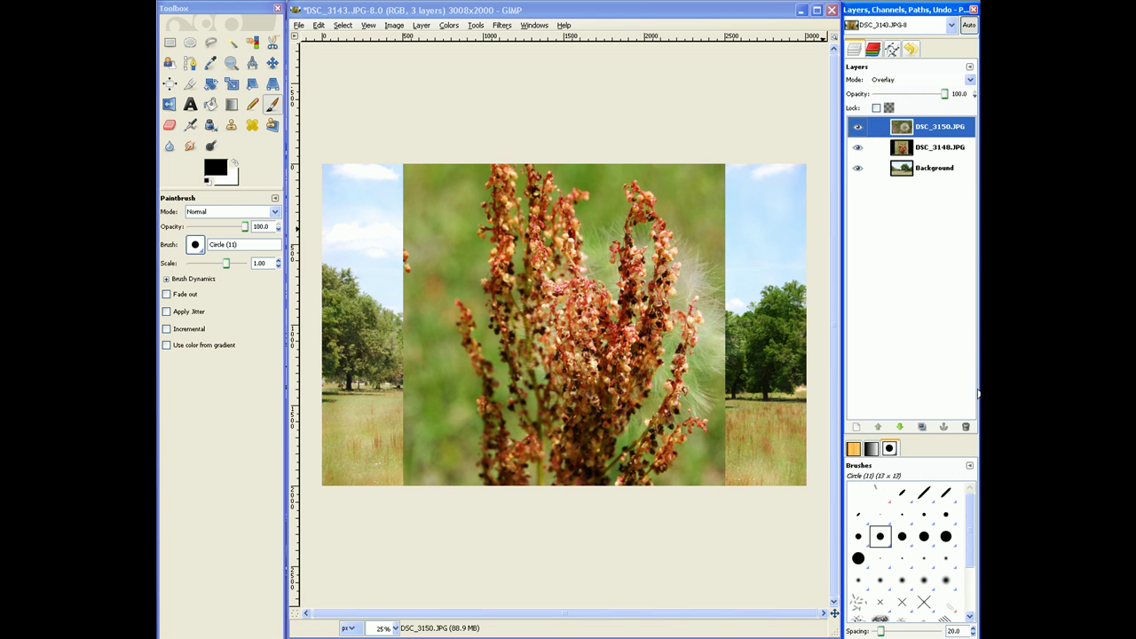
{"action": "left_click", "coordinate": [966, 427]}
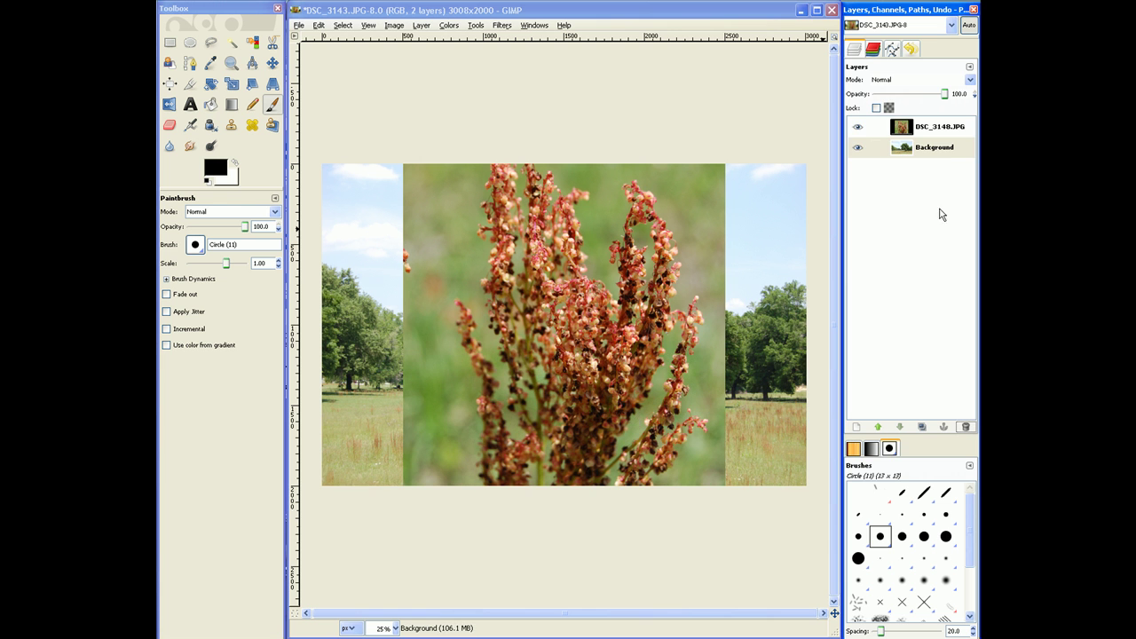
{"action": "left_click", "coordinate": [916, 130]}
{"action": "left_click", "coordinate": [684, 233]}
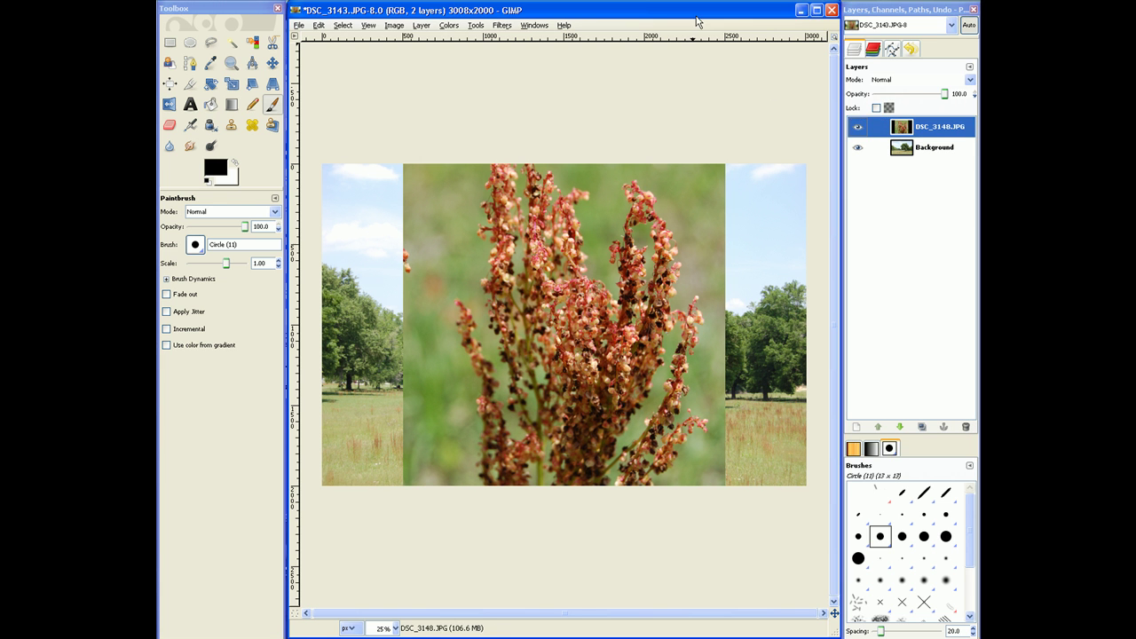
{"action": "left_click", "coordinate": [899, 129]}
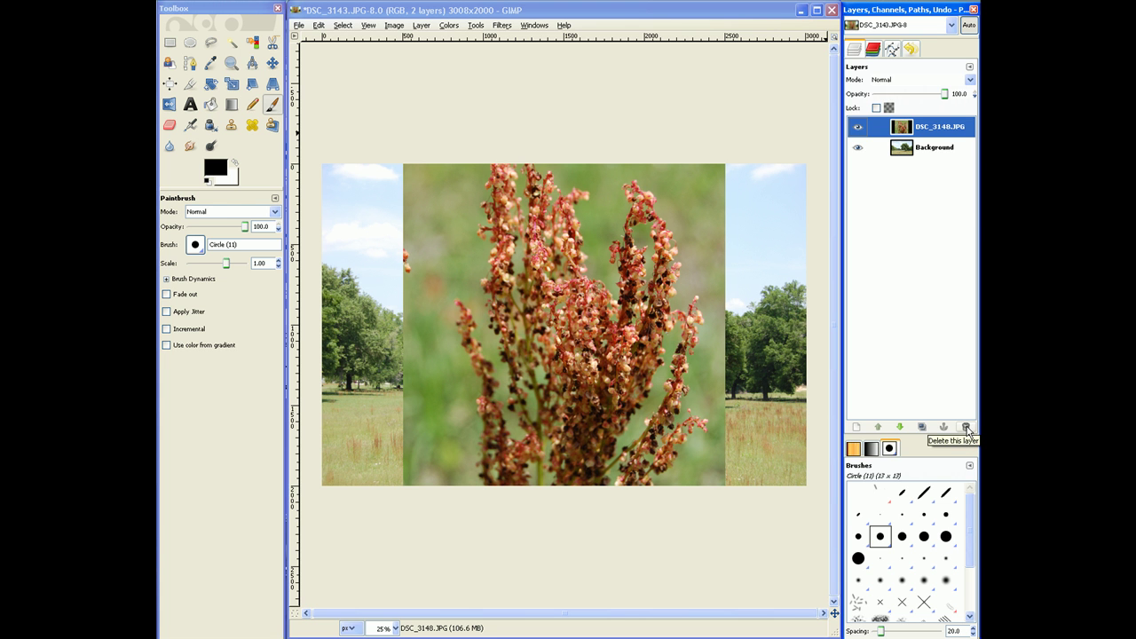
{"action": "left_click", "coordinate": [966, 428]}
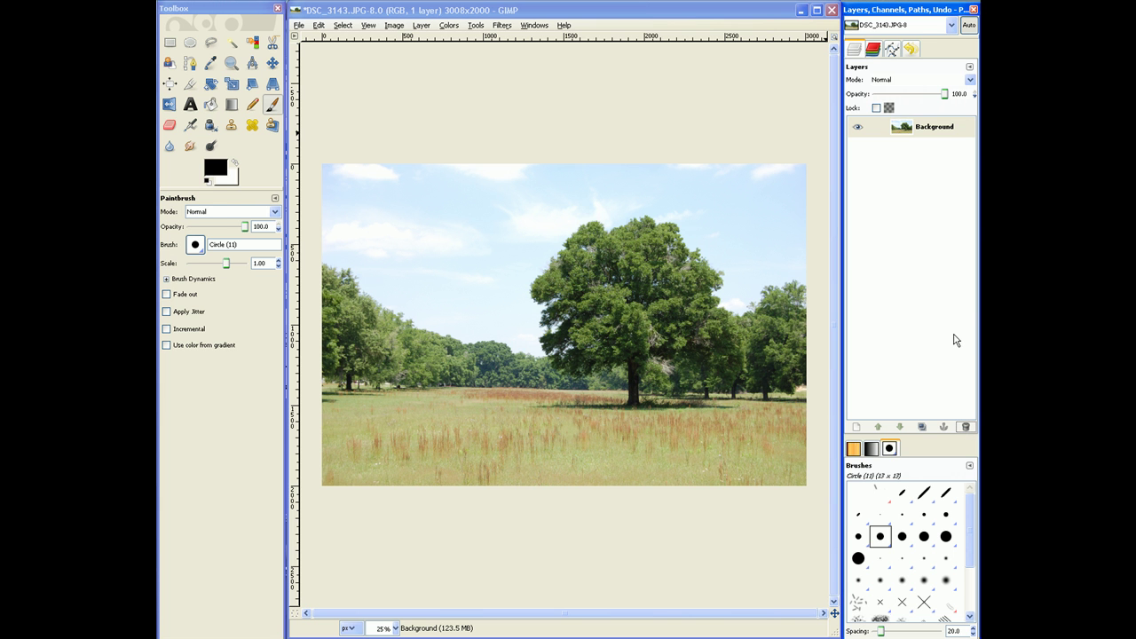
{"action": "key", "text": "ctrl+z"}
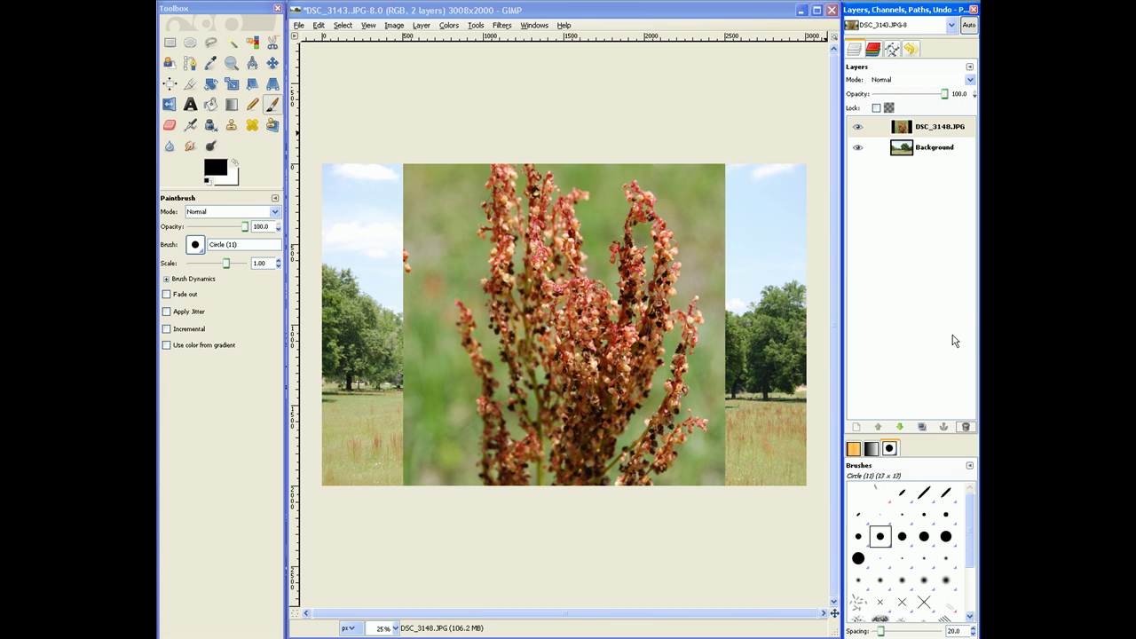
{"action": "key", "text": "ctrl+z"}
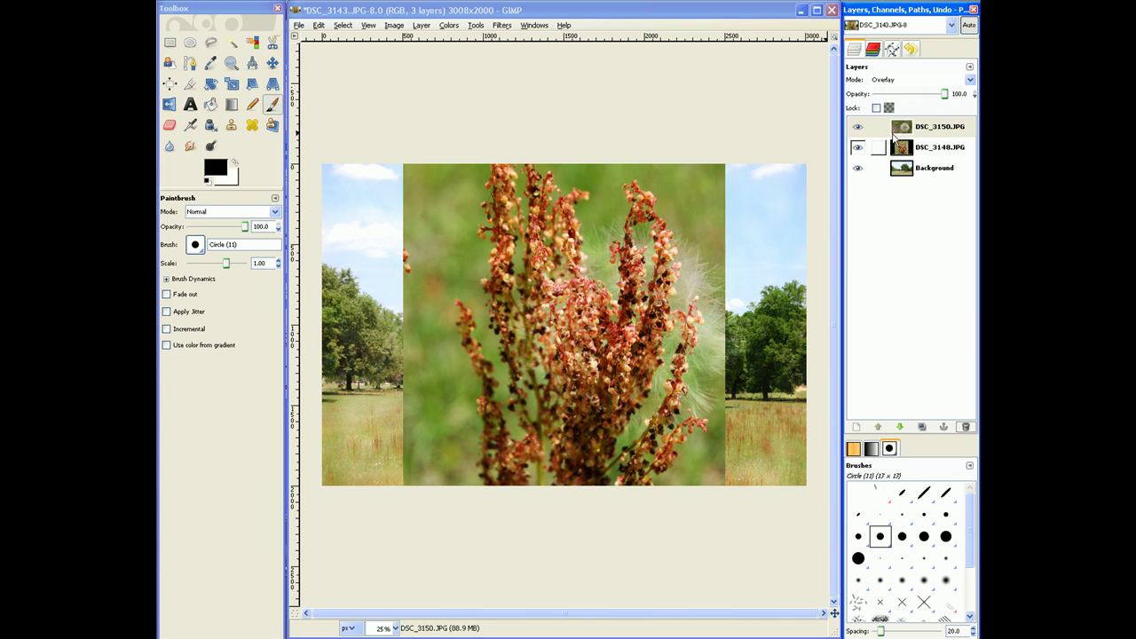
{"action": "left_click", "coordinate": [966, 83]}
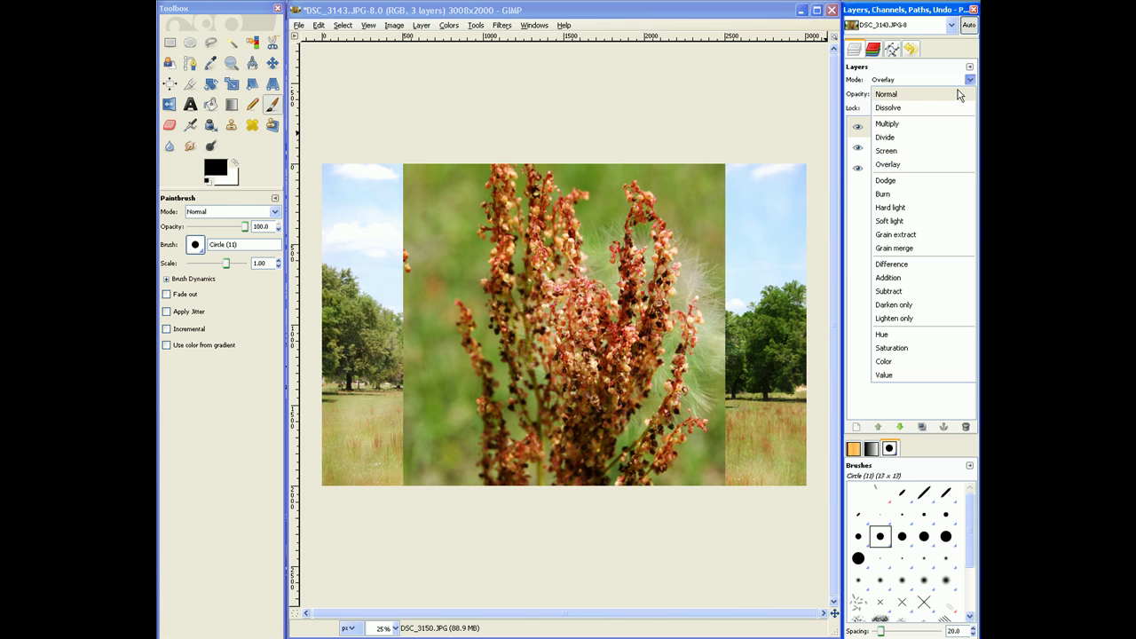
{"action": "left_click", "coordinate": [957, 91]}
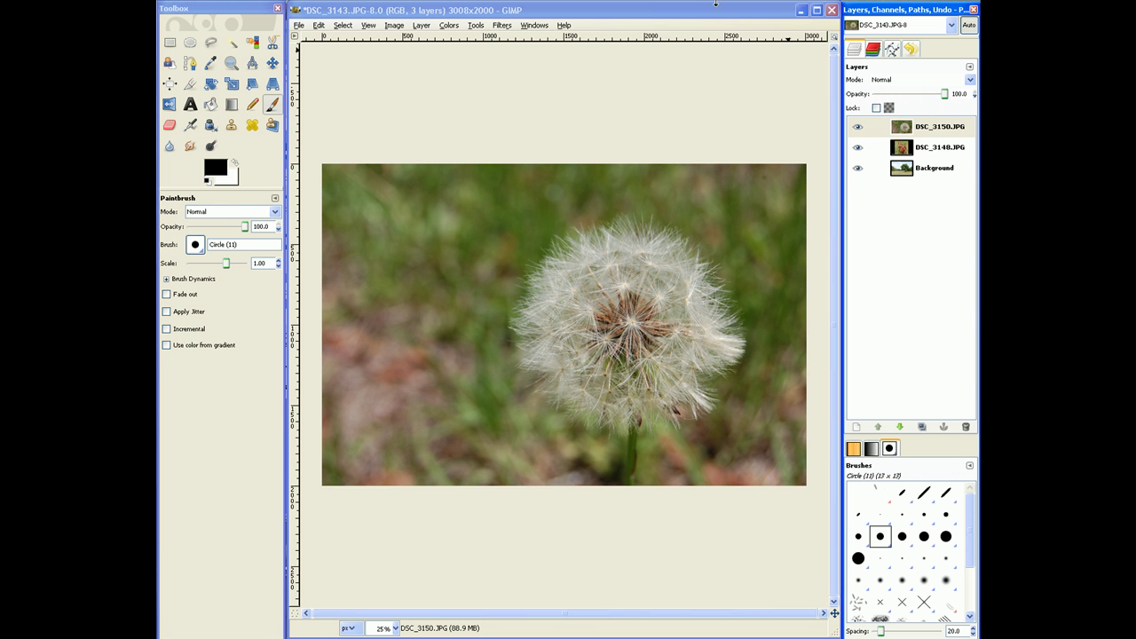
{"action": "left_click", "coordinate": [879, 127]}
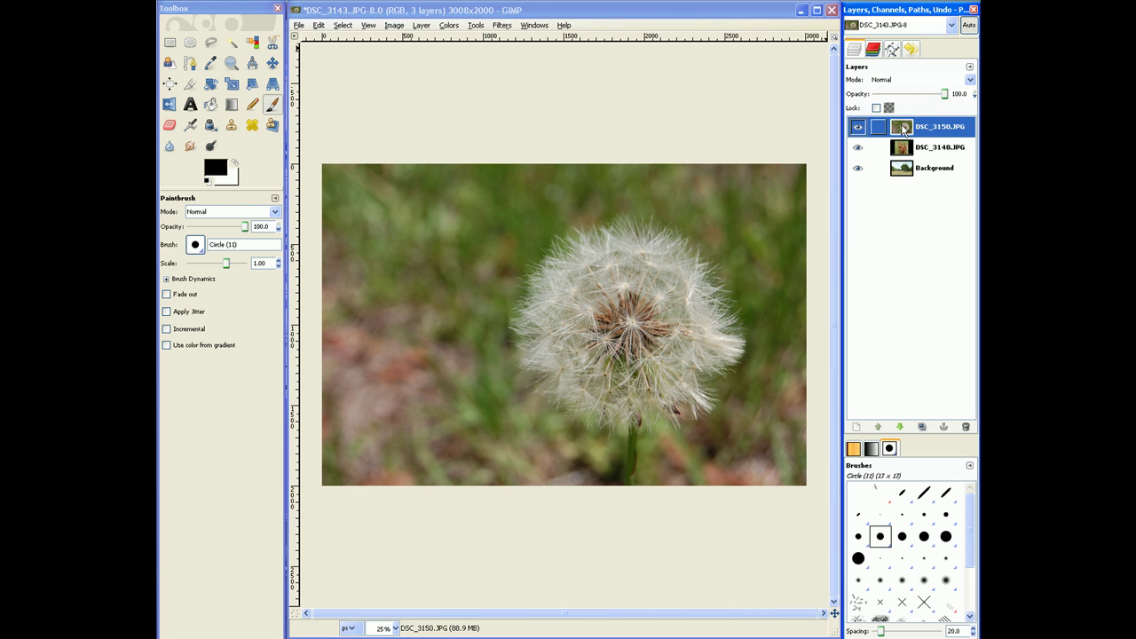
{"action": "left_click", "coordinate": [965, 428]}
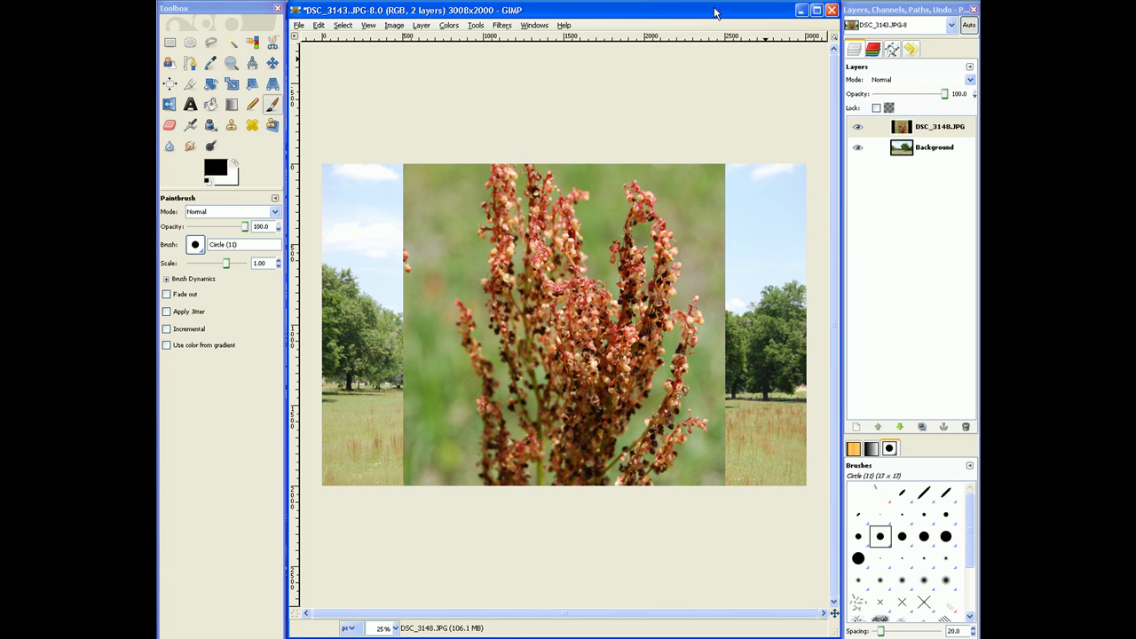
Step: Delete the DSC_3148.JPG flower layer, leaving only the Background
{"action": "left_click", "coordinate": [191, 106]}
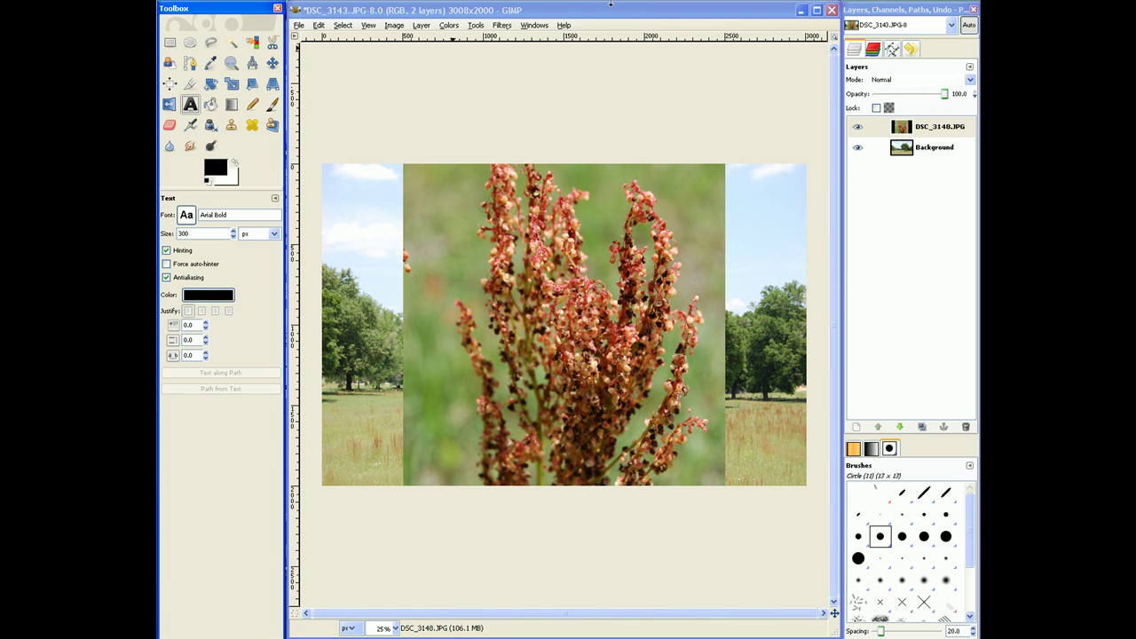
{"action": "left_click", "coordinate": [926, 124]}
{"action": "left_click", "coordinate": [970, 429]}
Step: Add a 'Hello' text layer and move it to the photo's lower left
{"action": "left_click", "coordinate": [194, 111]}
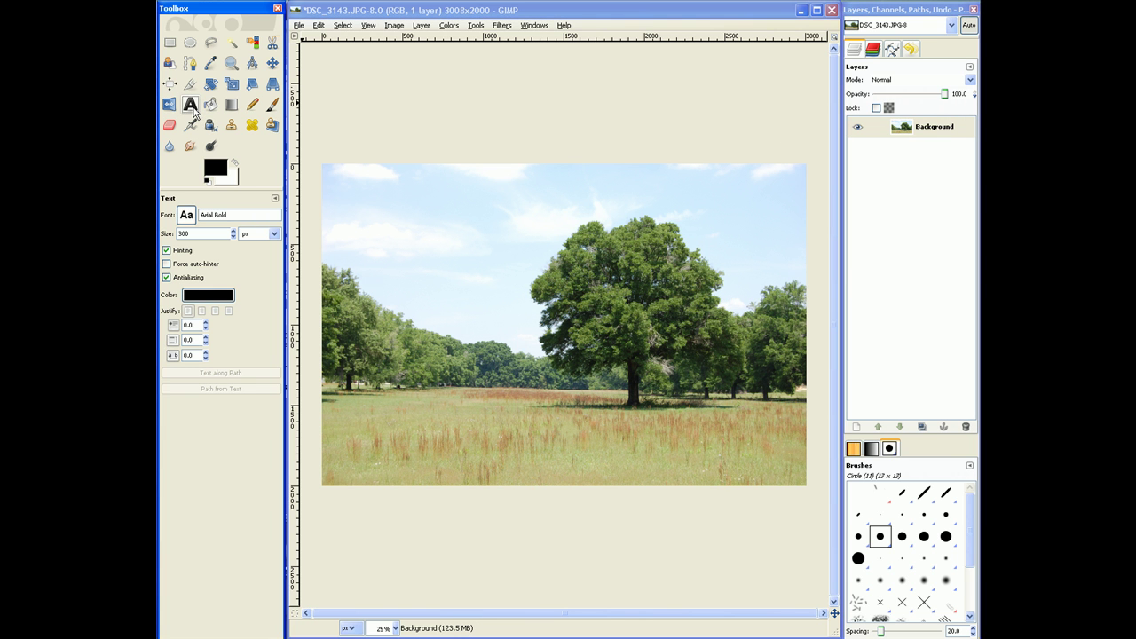
{"action": "left_click", "coordinate": [389, 215]}
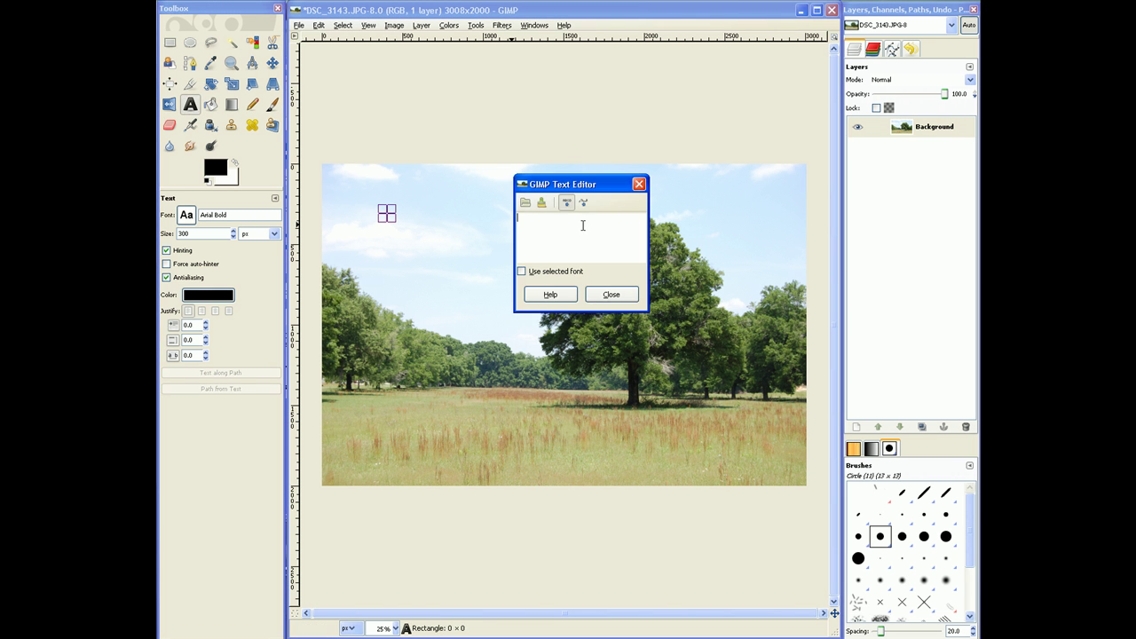
{"action": "type", "text": "Hello"}
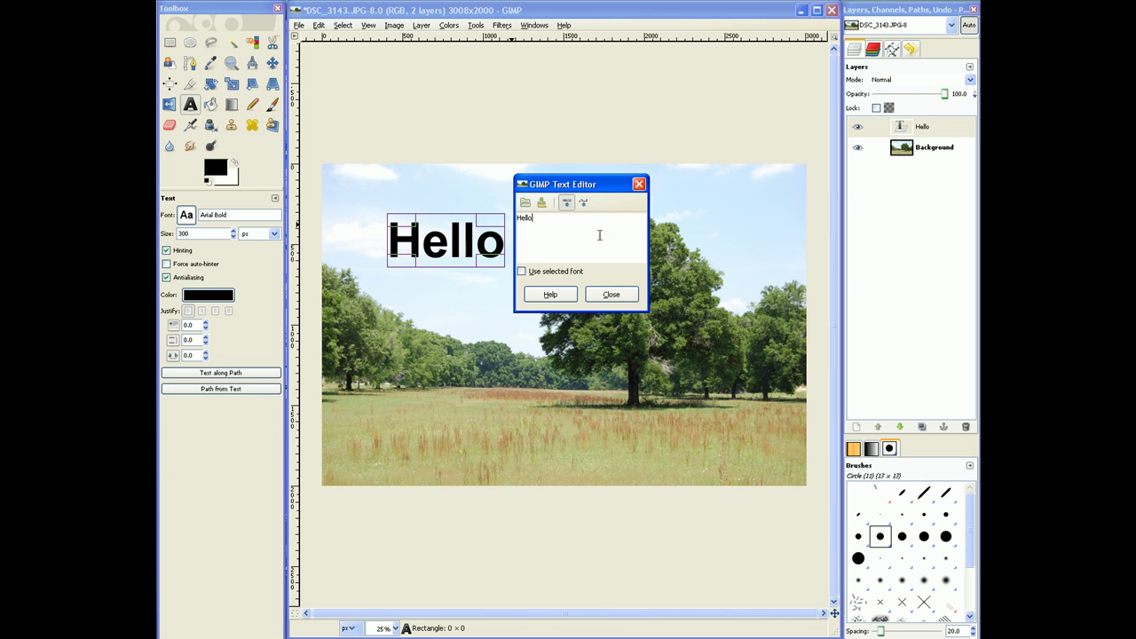
{"action": "left_click", "coordinate": [611, 293]}
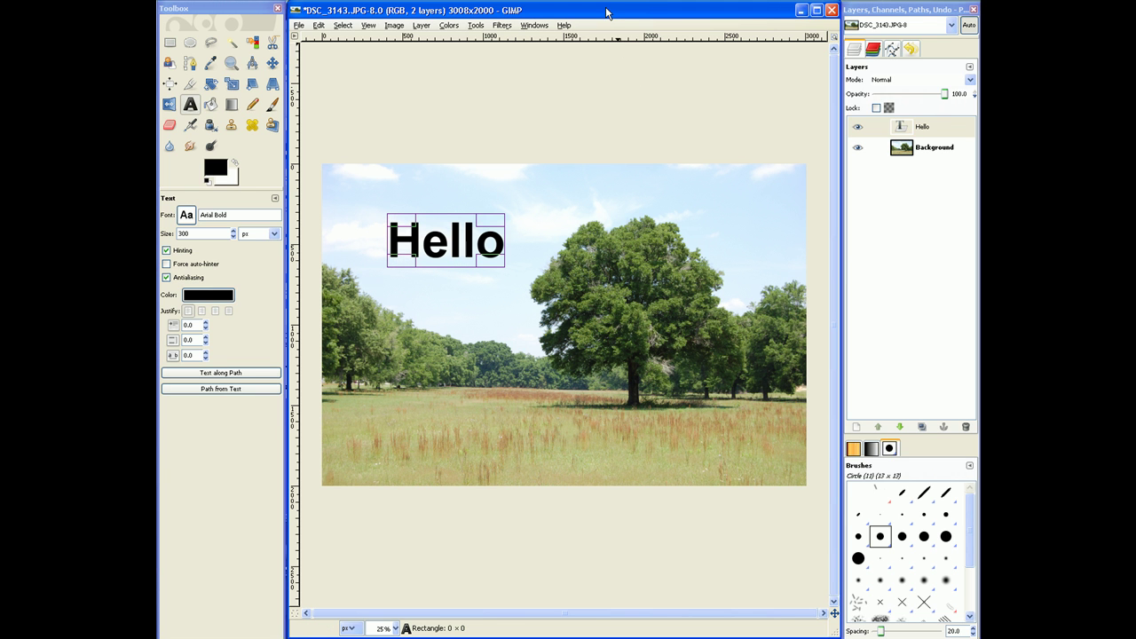
{"action": "key", "text": "m"}
{"action": "mouse_move", "coordinate": [470, 253]}
{"action": "left_mouse_down"}
{"action": "mouse_move", "coordinate": [477, 271]}
{"action": "mouse_move", "coordinate": [479, 234]}
{"action": "left_mouse_up"}
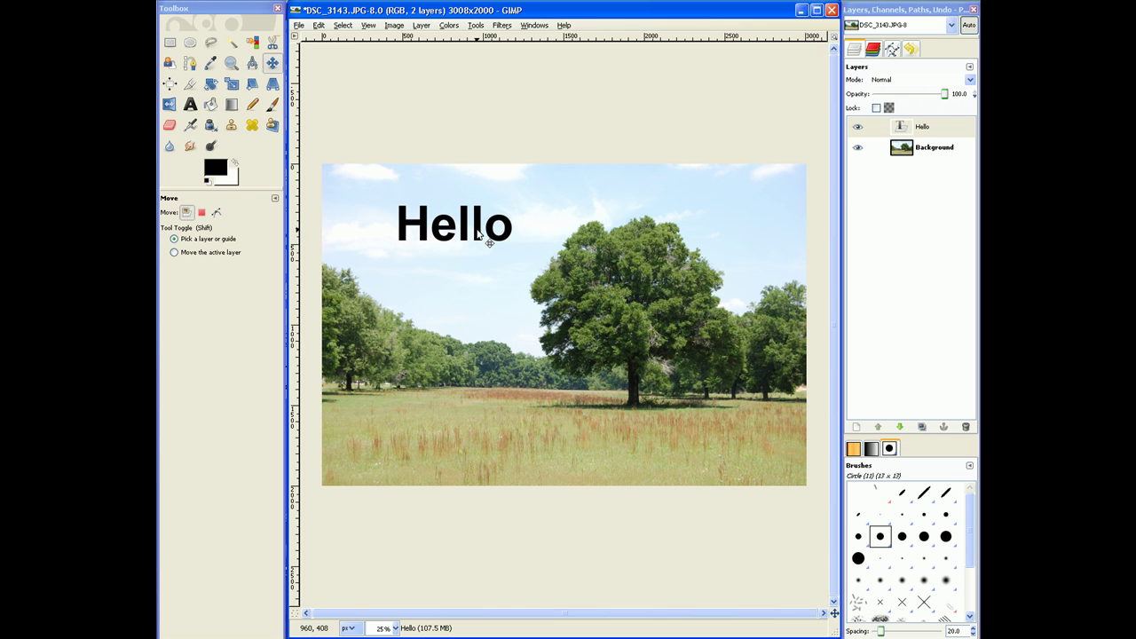
{"action": "left_click_drag", "start_coordinate": [479, 233], "coordinate": [444, 456]}
Step: Duplicate the Hello text layer four times, keeping Background at the bottom
{"action": "left_click", "coordinate": [908, 149]}
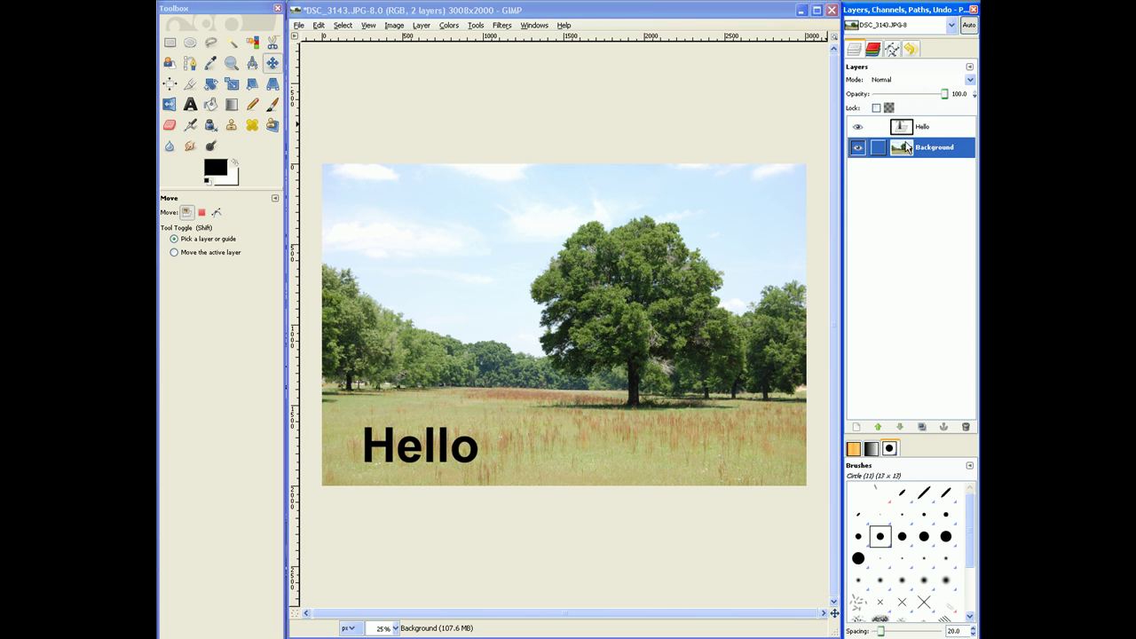
{"action": "left_click", "coordinate": [880, 427]}
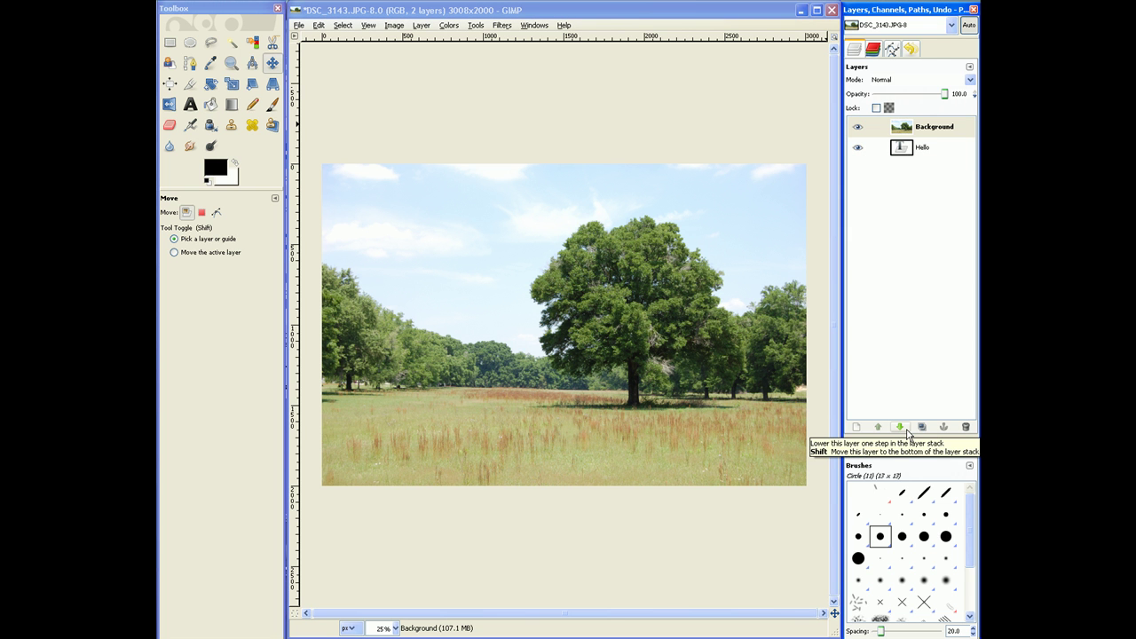
{"action": "left_click", "coordinate": [906, 429]}
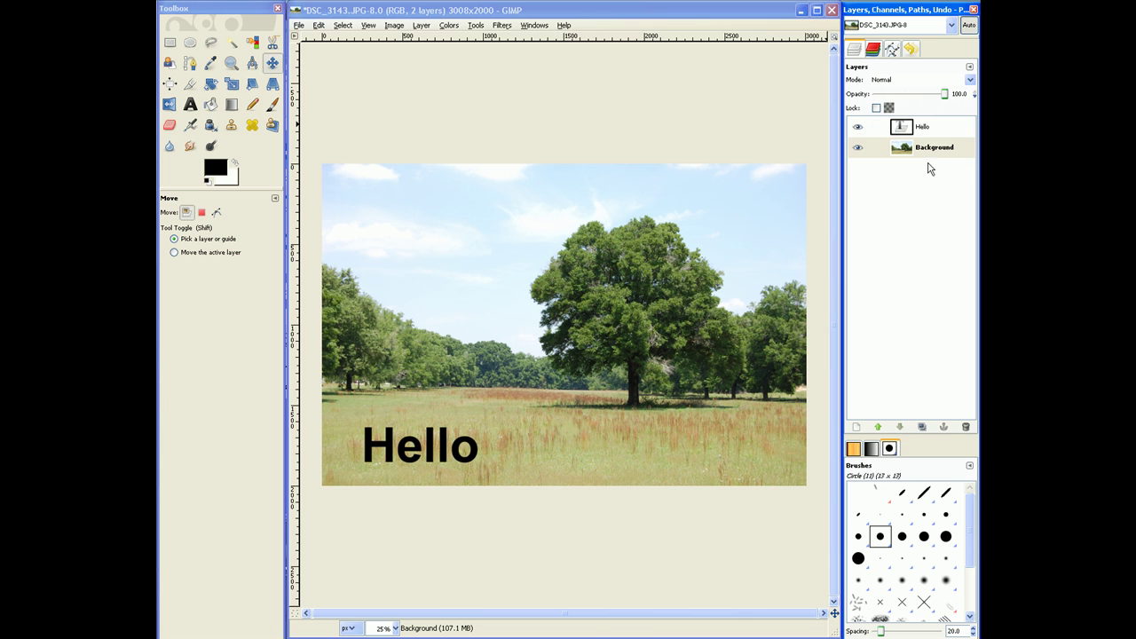
{"action": "left_click", "coordinate": [907, 128]}
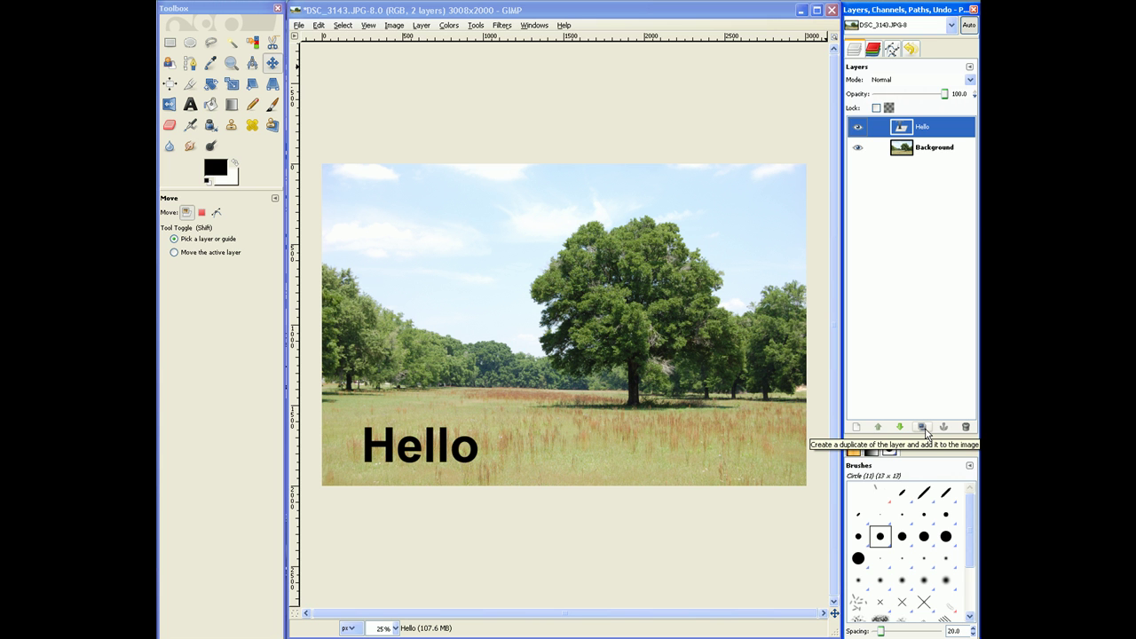
{"action": "left_click", "coordinate": [923, 429]}
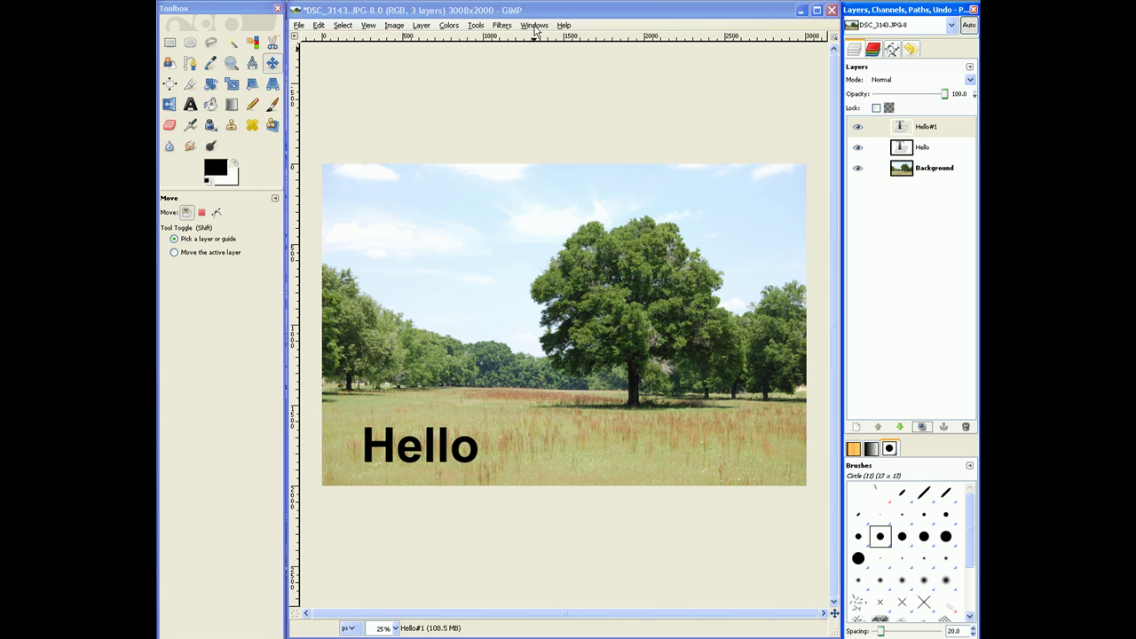
{"action": "left_click_drag", "start_coordinate": [442, 441], "coordinate": [656, 262]}
{"action": "left_click", "coordinate": [922, 428]}
{"action": "left_click", "coordinate": [922, 428]}
{"action": "left_click", "coordinate": [922, 428]}
Step: Arrange the five Hellos into an aligned vertical column left of the tree
{"action": "left_click_drag", "start_coordinate": [572, 446], "coordinate": [435, 231]}
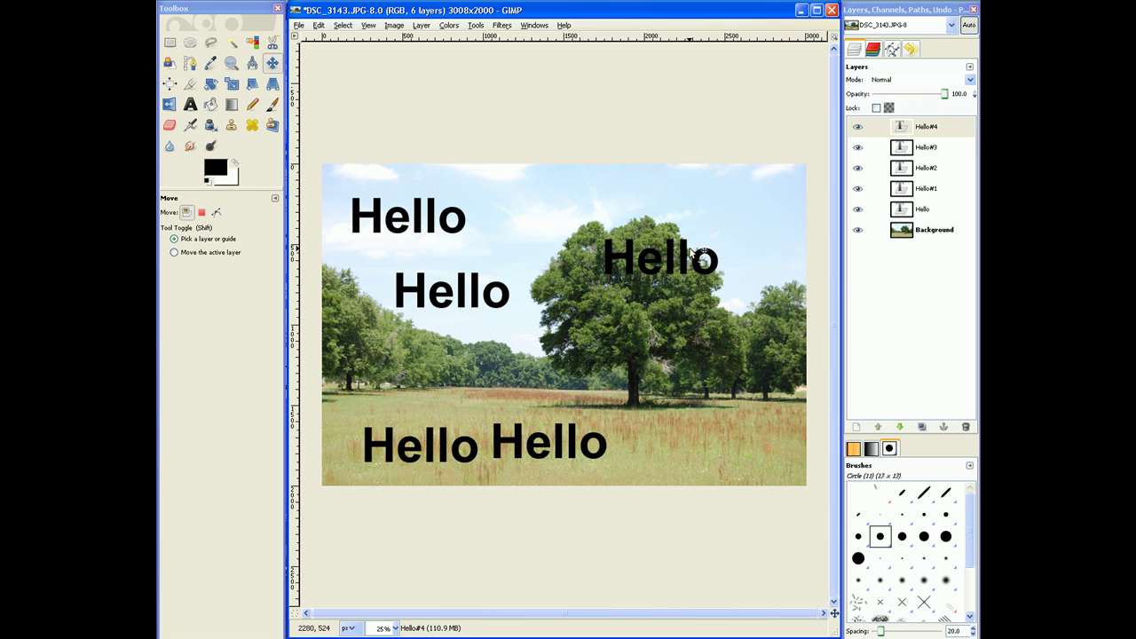
{"action": "left_click_drag", "start_coordinate": [685, 253], "coordinate": [470, 315]}
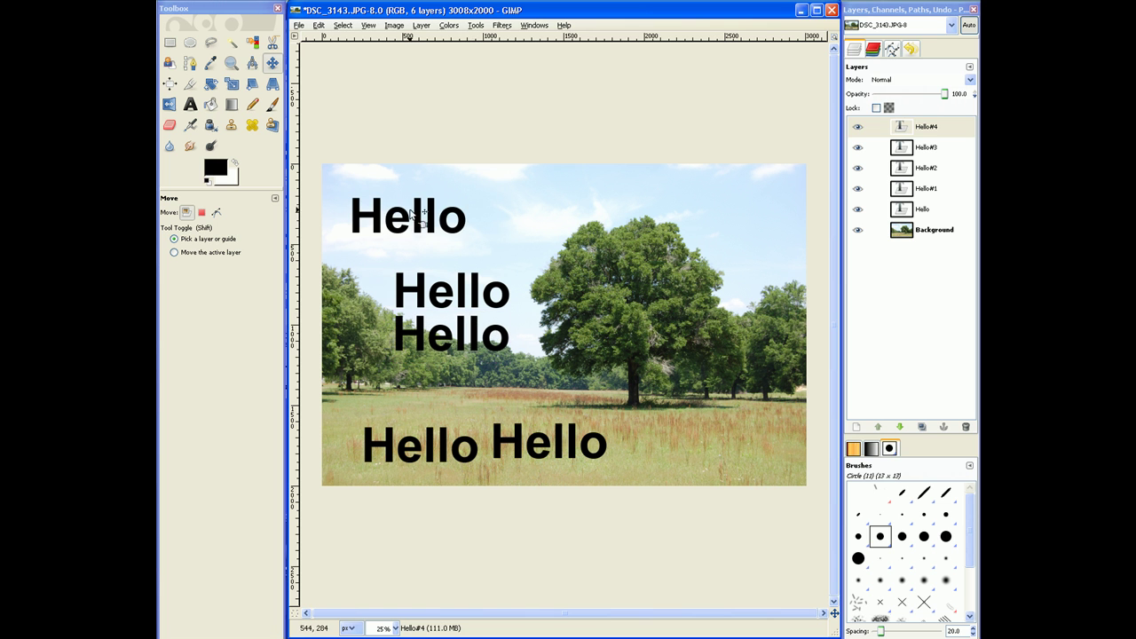
{"action": "left_click_drag", "start_coordinate": [418, 213], "coordinate": [462, 248]}
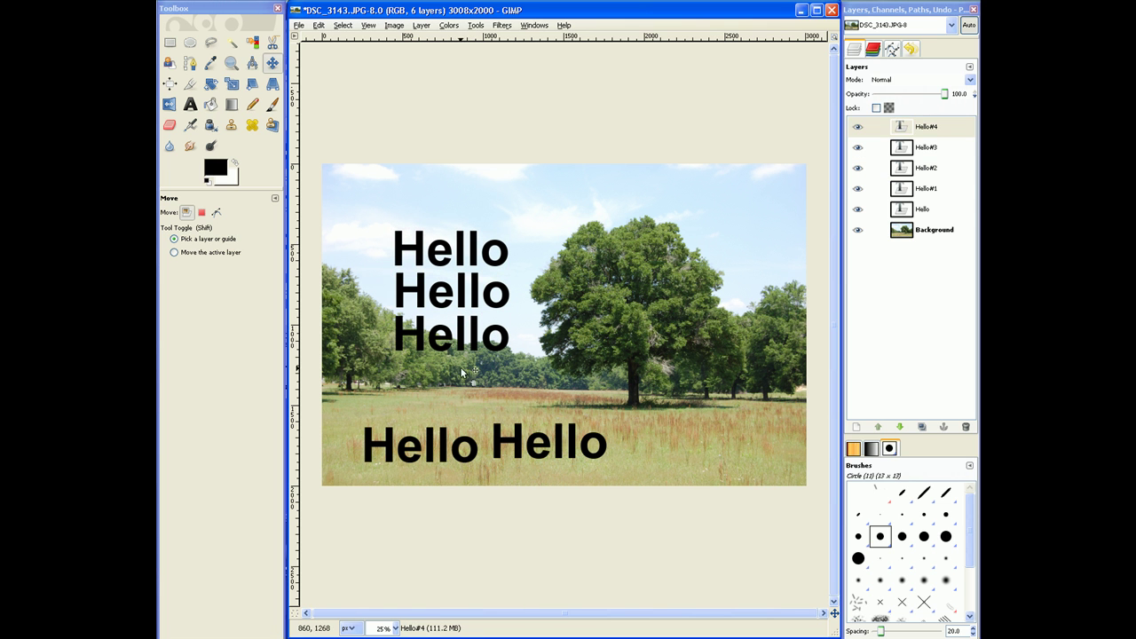
{"action": "left_click_drag", "start_coordinate": [388, 442], "coordinate": [423, 379]}
{"action": "left_click_drag", "start_coordinate": [497, 440], "coordinate": [404, 425]}
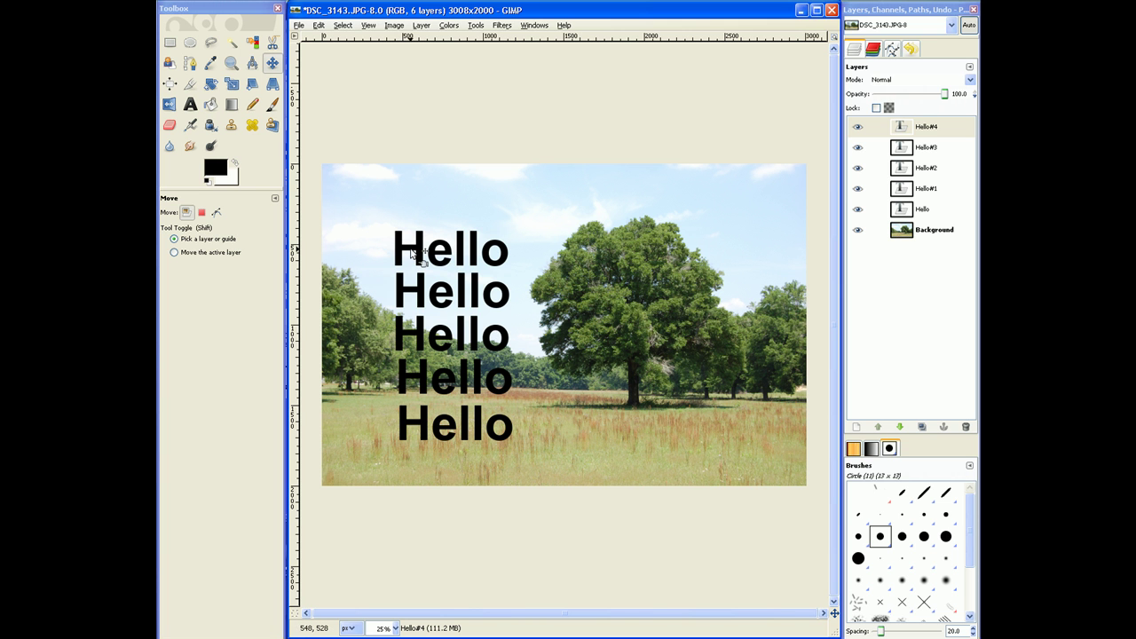
{"action": "left_click_drag", "start_coordinate": [413, 253], "coordinate": [399, 254]}
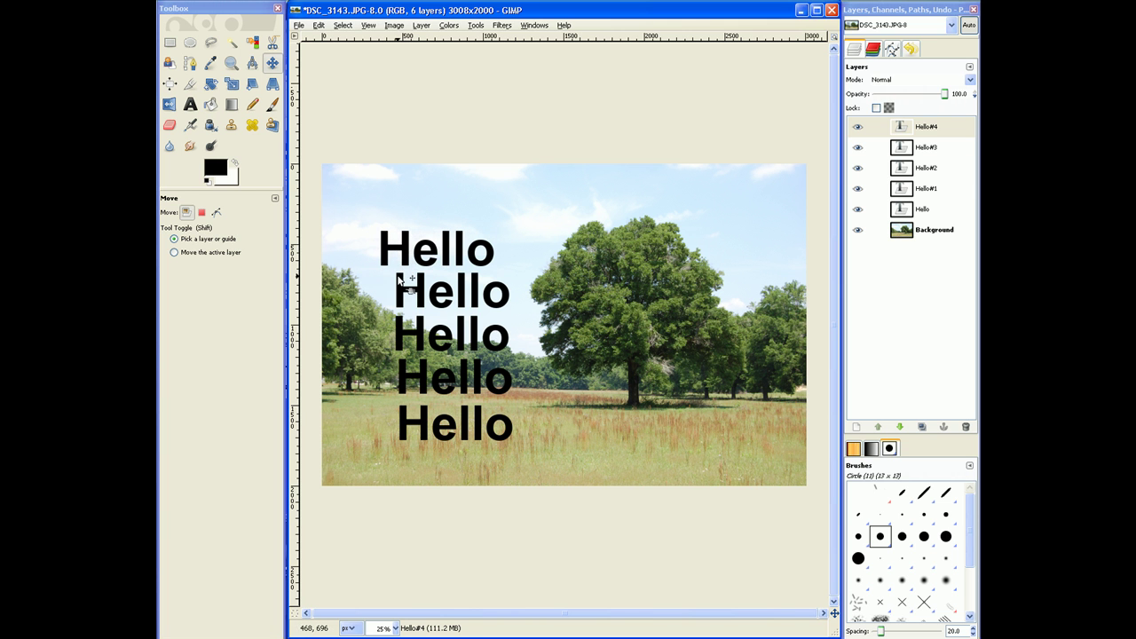
{"action": "left_click_drag", "start_coordinate": [409, 296], "coordinate": [393, 331]}
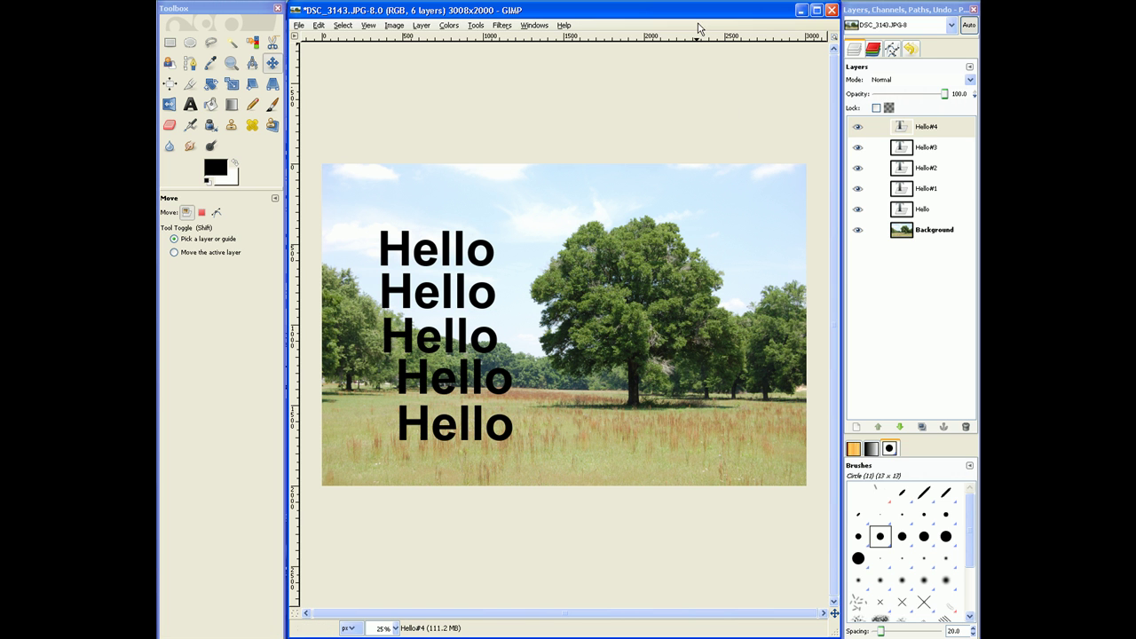
Step: Link all five Hello layers and shift the column slightly up and left
{"action": "left_click_drag", "start_coordinate": [879, 129], "coordinate": [878, 208]}
{"action": "left_click_drag", "start_coordinate": [403, 257], "coordinate": [495, 241]}
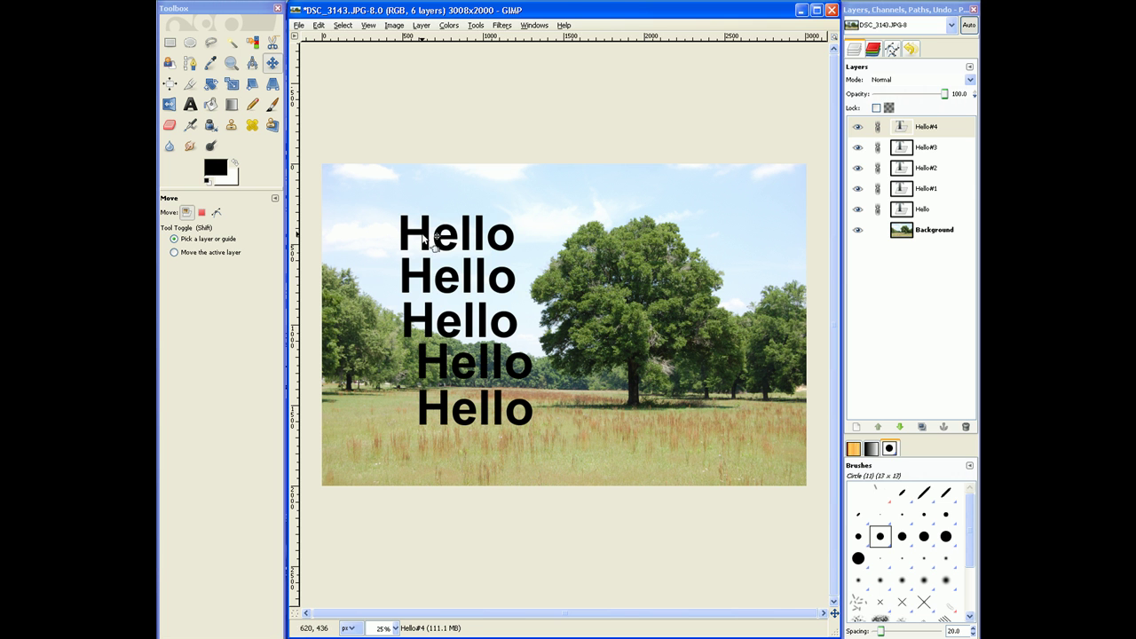
{"action": "left_click_drag", "start_coordinate": [436, 242], "coordinate": [407, 229]}
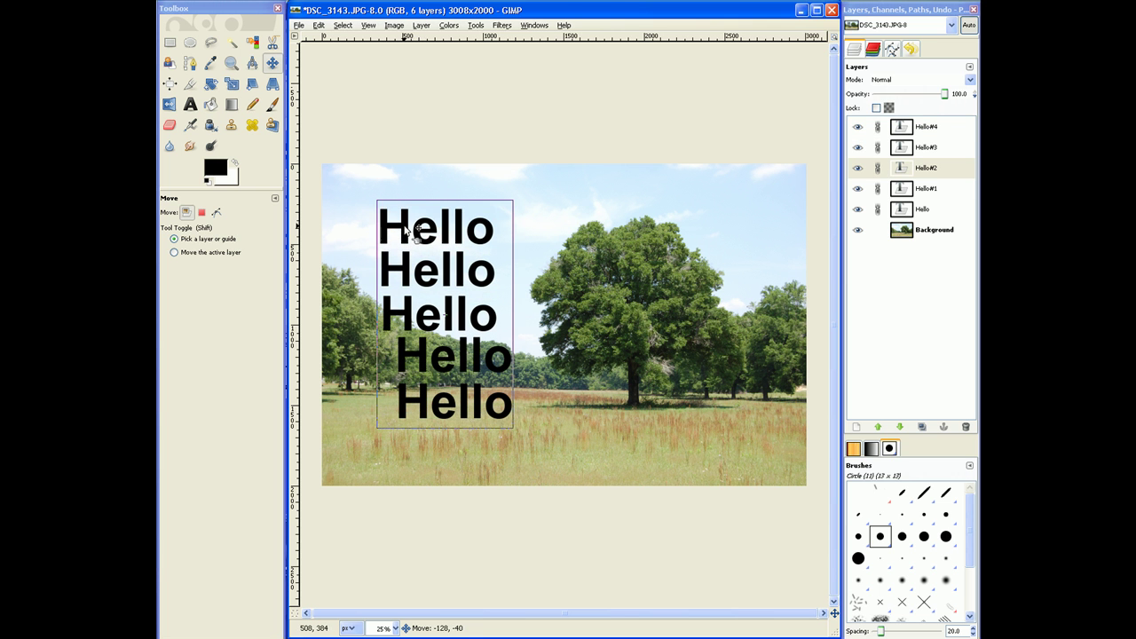
{"action": "left_click", "coordinate": [407, 229]}
{"action": "left_click", "coordinate": [916, 133]}
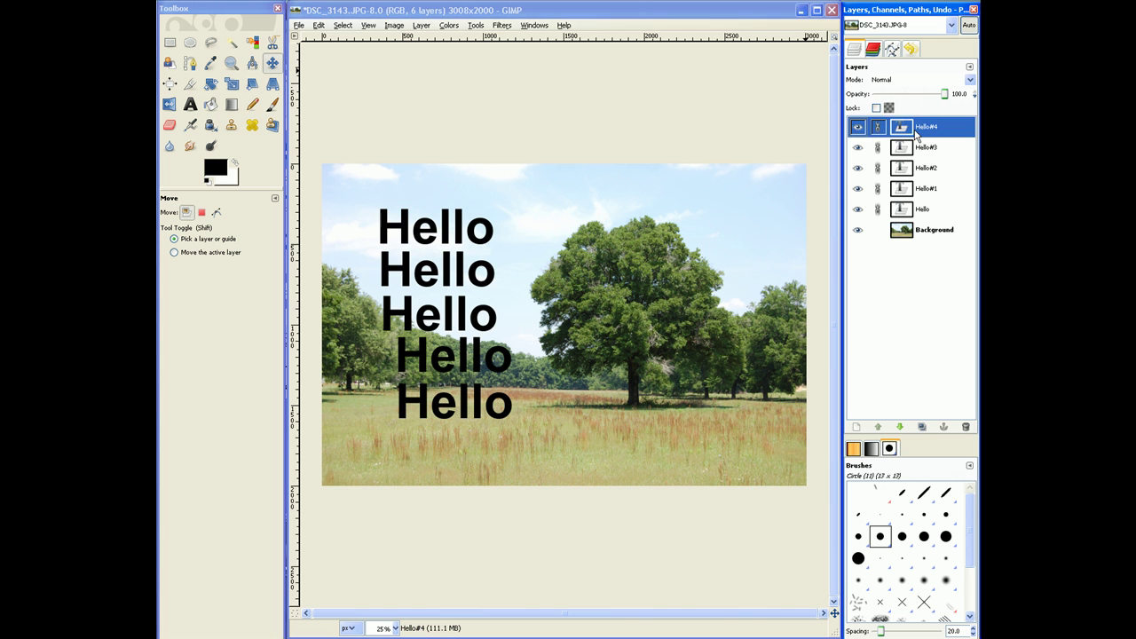
{"action": "left_click", "coordinate": [968, 427]}
{"action": "left_click", "coordinate": [968, 427]}
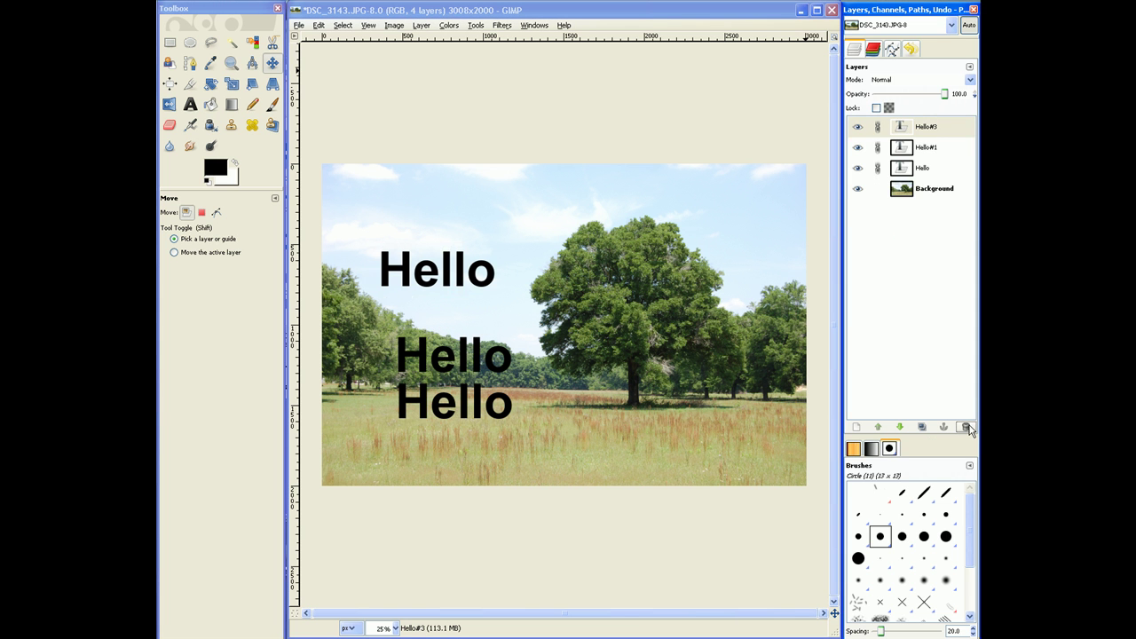
{"action": "left_click", "coordinate": [968, 427]}
{"action": "left_click", "coordinate": [968, 427]}
{"action": "left_click_drag", "start_coordinate": [470, 355], "coordinate": [435, 215]}
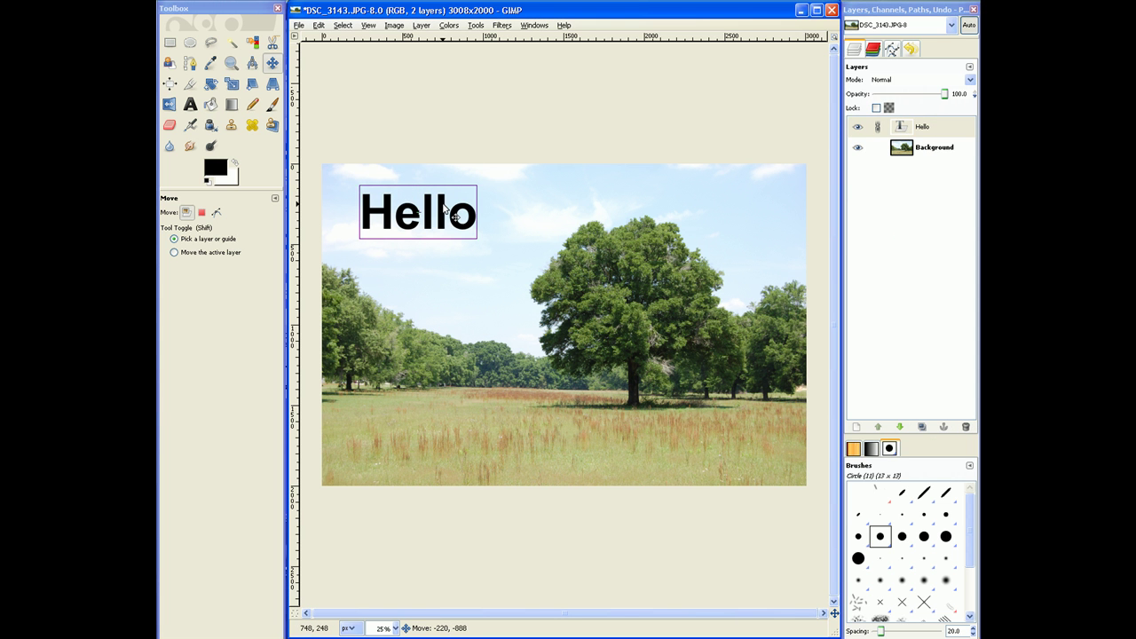
Step: Start a new layer and name it Bob The Smile
{"action": "left_click", "coordinate": [858, 430]}
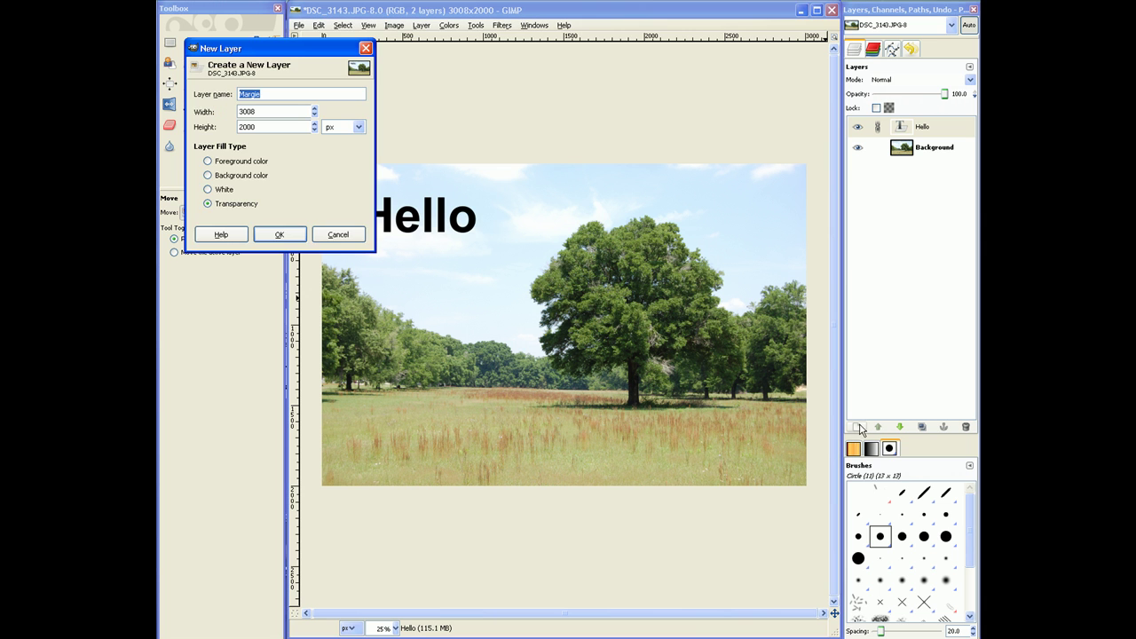
{"action": "left_click_drag", "start_coordinate": [286, 55], "coordinate": [595, 128]}
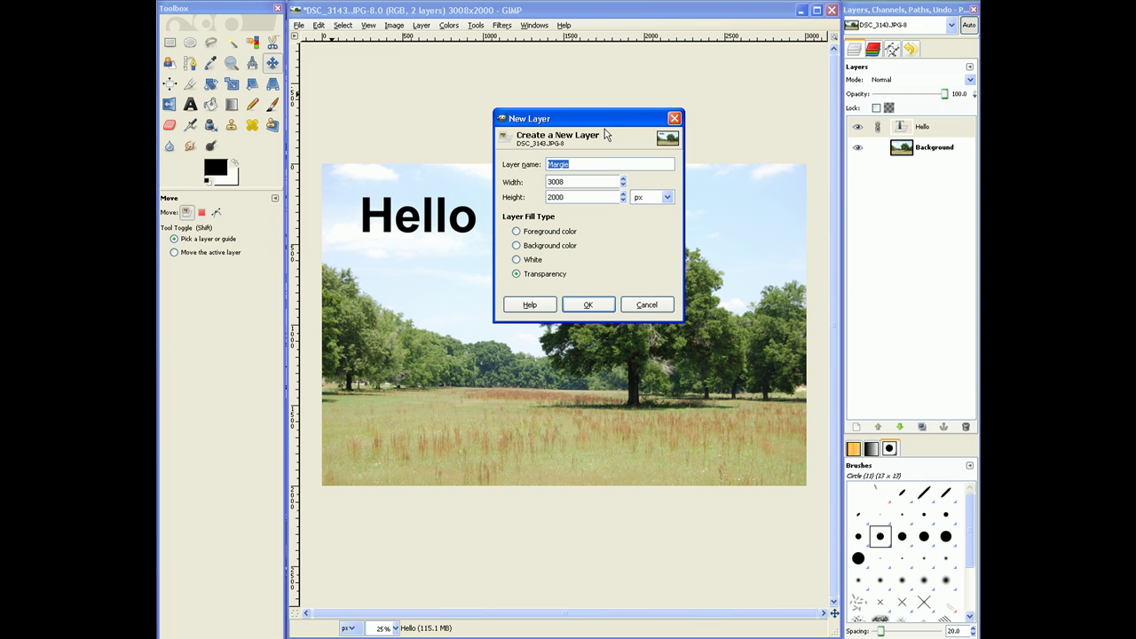
{"action": "type", "text": "Bob"}
{"action": "left_click_drag", "start_coordinate": [620, 121], "coordinate": [560, 333]}
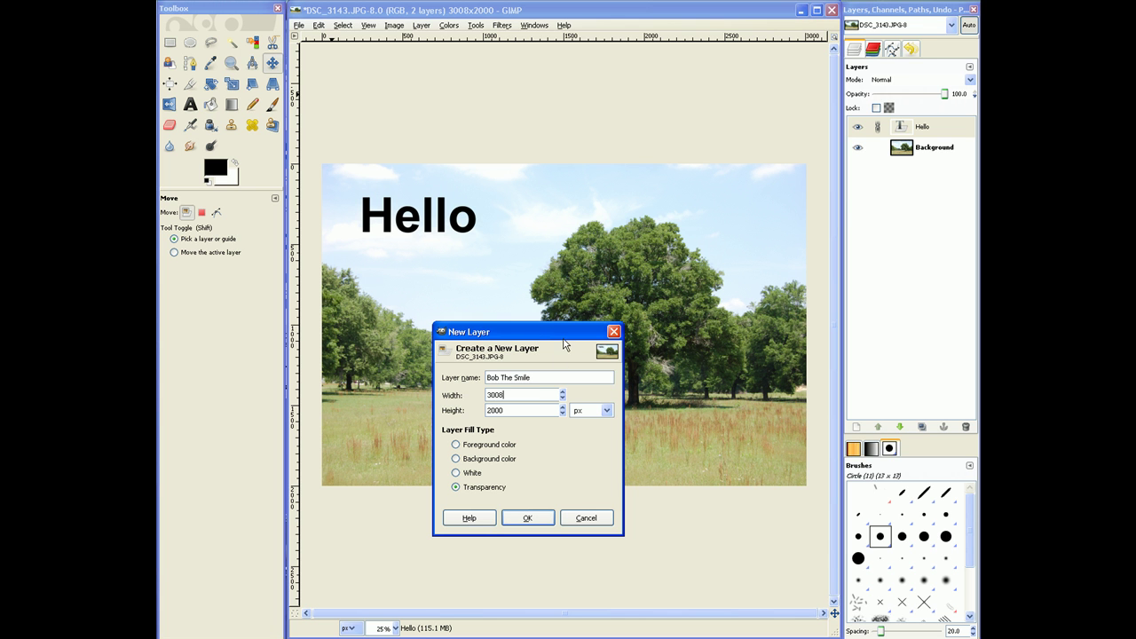
{"action": "left_click_drag", "start_coordinate": [564, 345], "coordinate": [632, 228]}
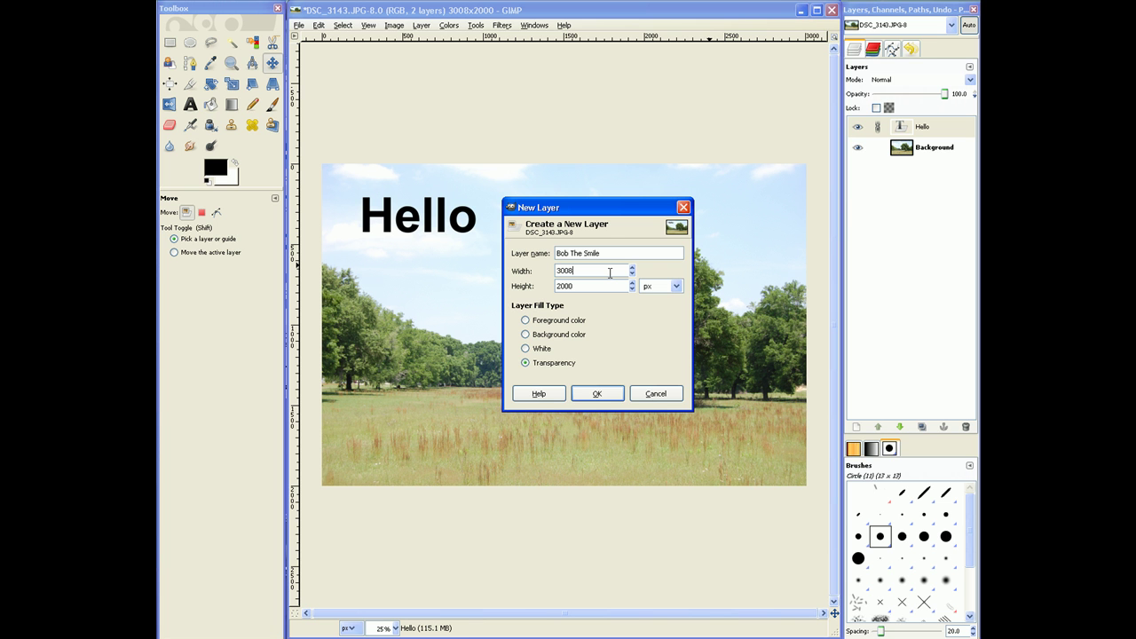
{"action": "left_click_drag", "start_coordinate": [613, 207], "coordinate": [544, 218]}
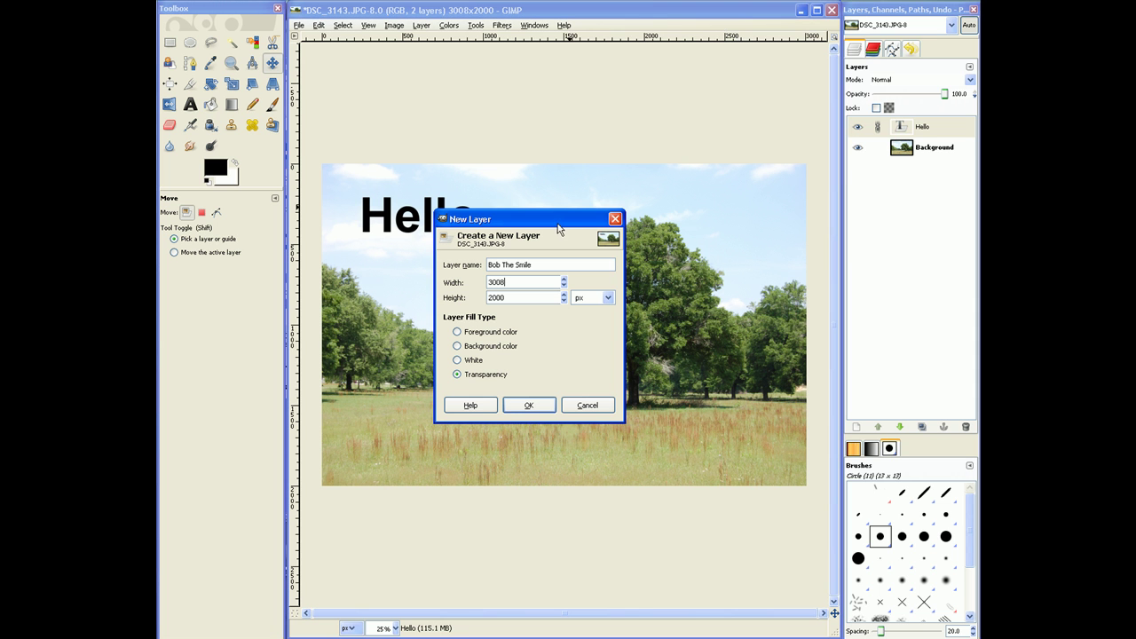
Step: Make Background the active layer and confirm the 3008×2000 size with Transparency fill
{"action": "left_click", "coordinate": [937, 148]}
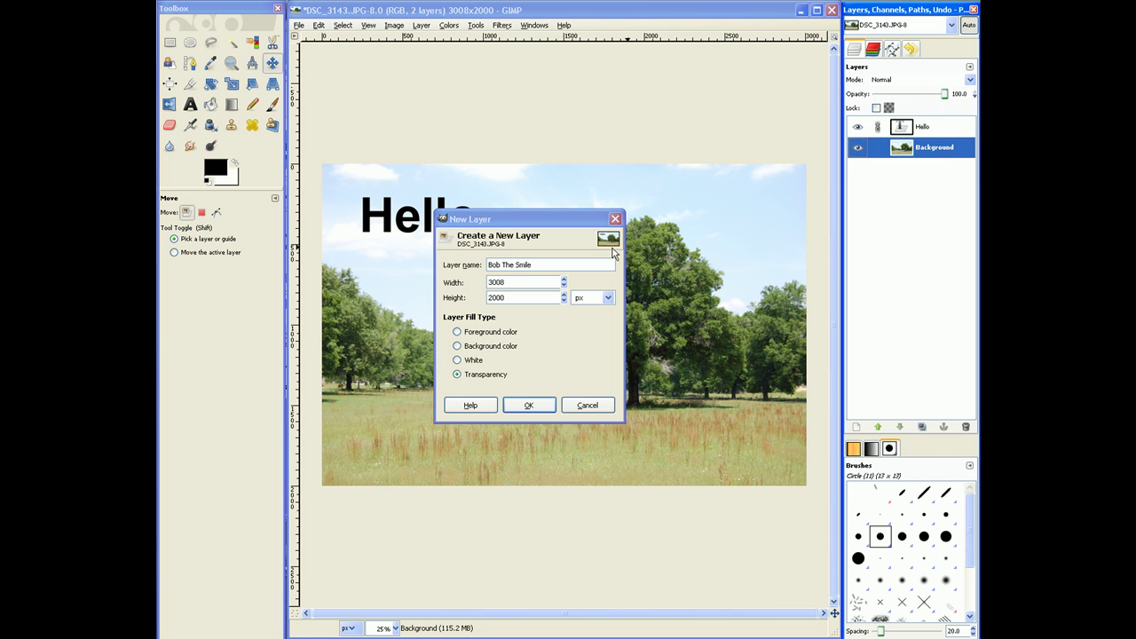
{"action": "left_click_drag", "start_coordinate": [581, 220], "coordinate": [664, 222]}
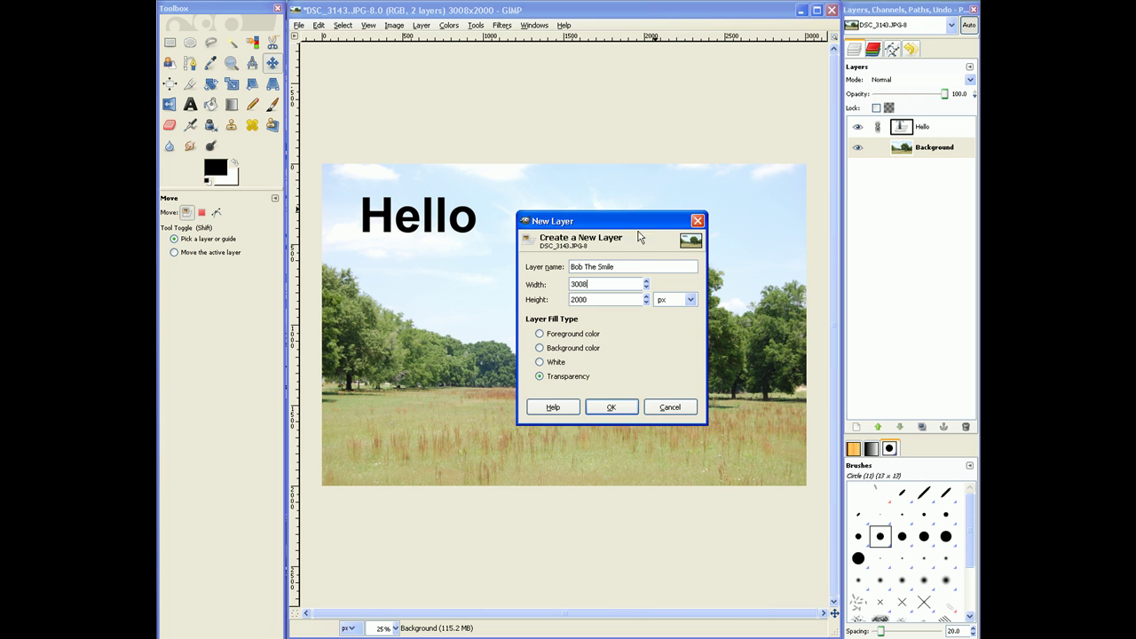
{"action": "left_click_drag", "start_coordinate": [645, 227], "coordinate": [588, 208]}
{"action": "left_click", "coordinate": [564, 260]}
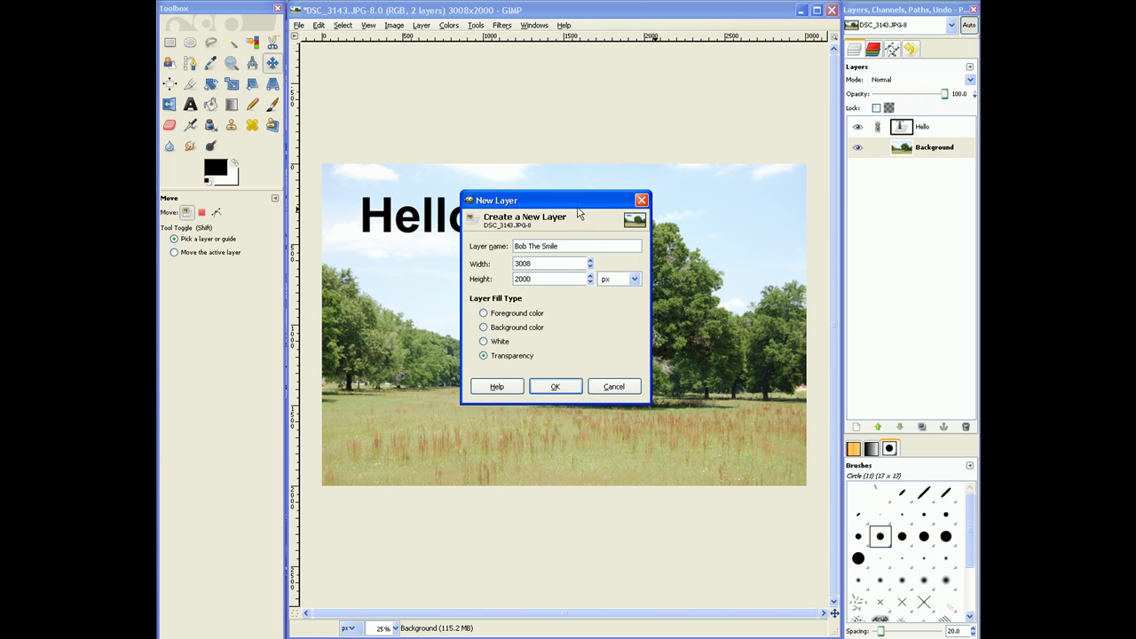
{"action": "left_click_drag", "start_coordinate": [580, 210], "coordinate": [609, 206]}
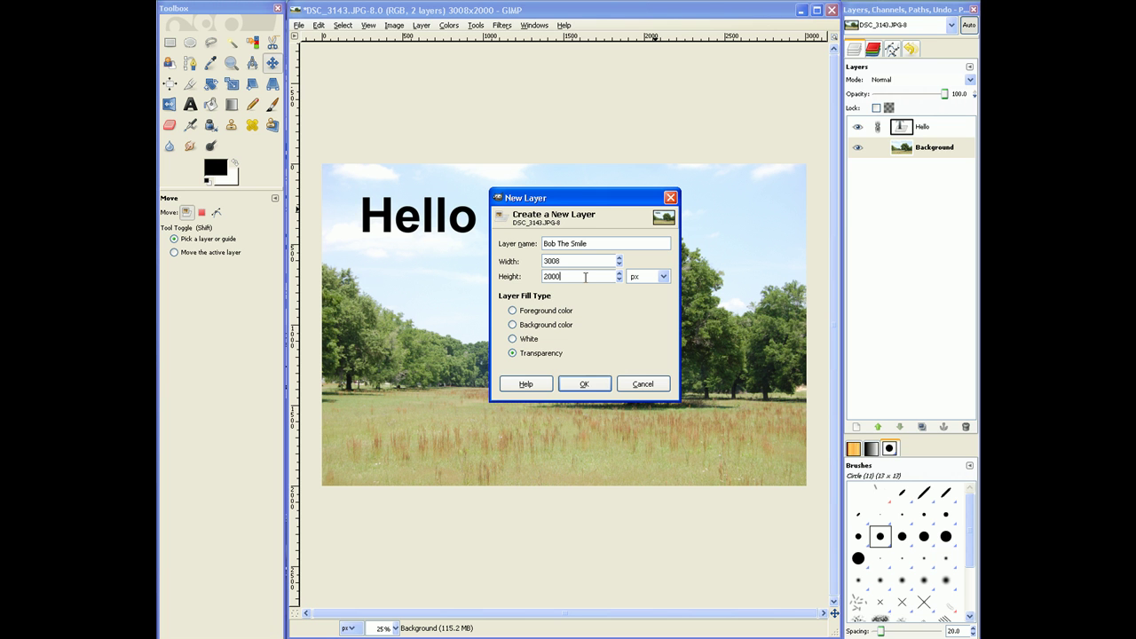
{"action": "left_click_drag", "start_coordinate": [599, 203], "coordinate": [607, 198]}
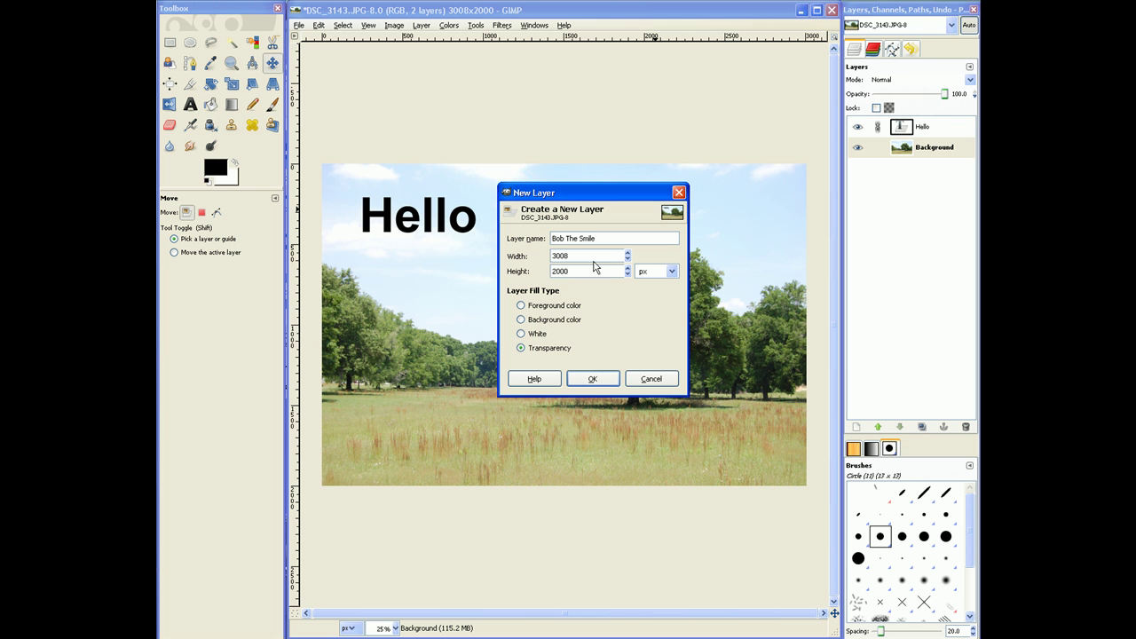
{"action": "left_click_drag", "start_coordinate": [613, 194], "coordinate": [616, 208]}
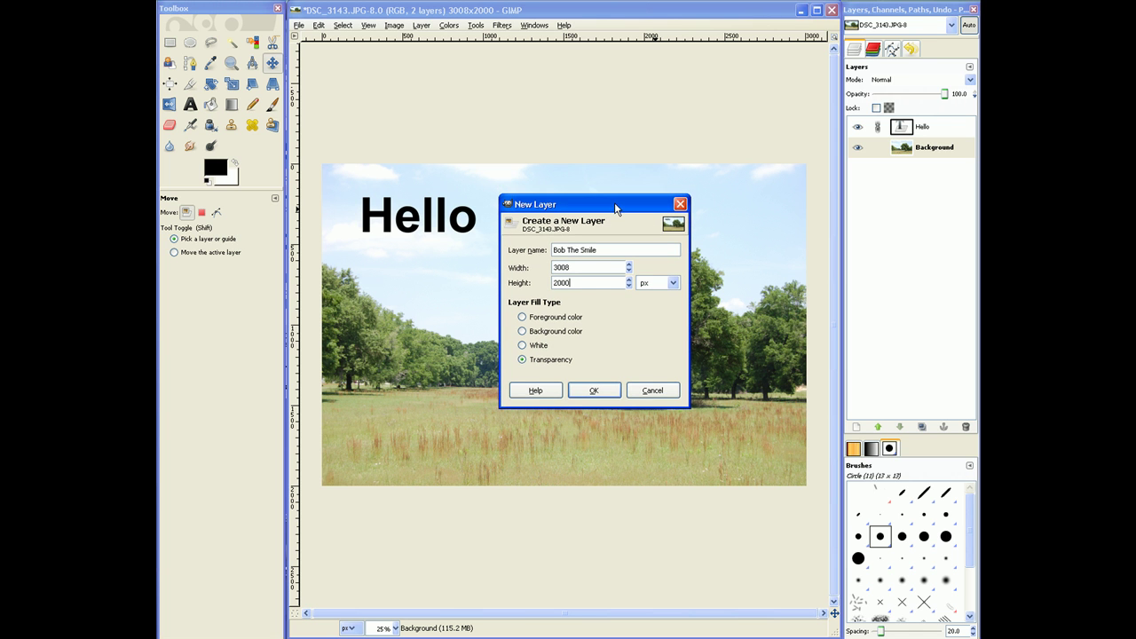
{"action": "left_click", "coordinate": [590, 282]}
{"action": "left_click", "coordinate": [531, 321]}
{"action": "left_click_drag", "start_coordinate": [615, 206], "coordinate": [570, 193]}
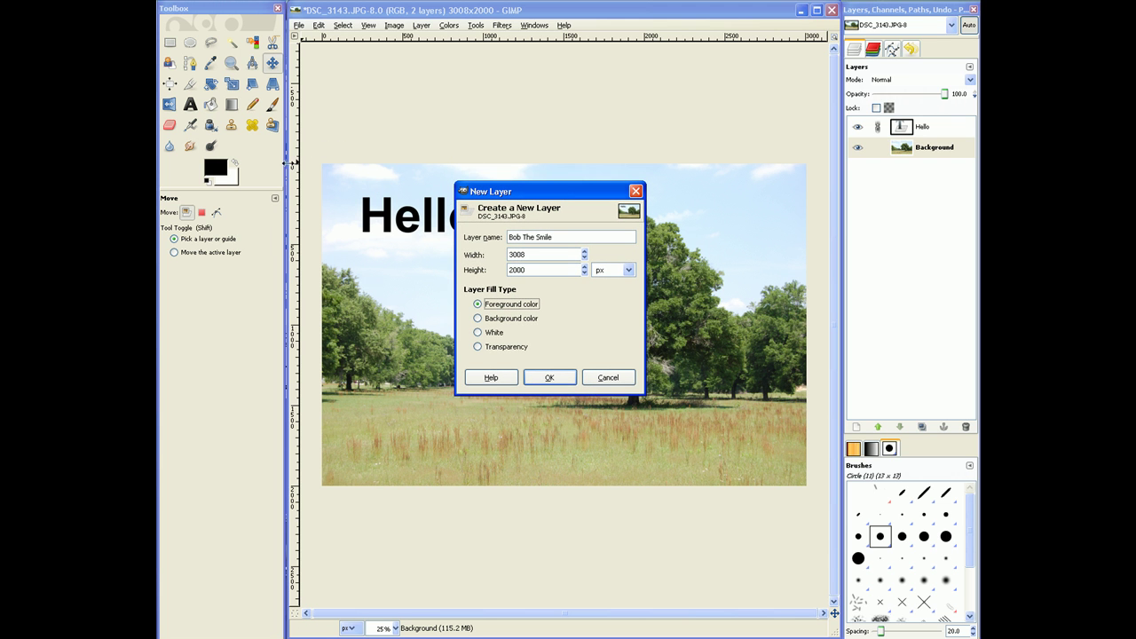
{"action": "left_click", "coordinate": [548, 377]}
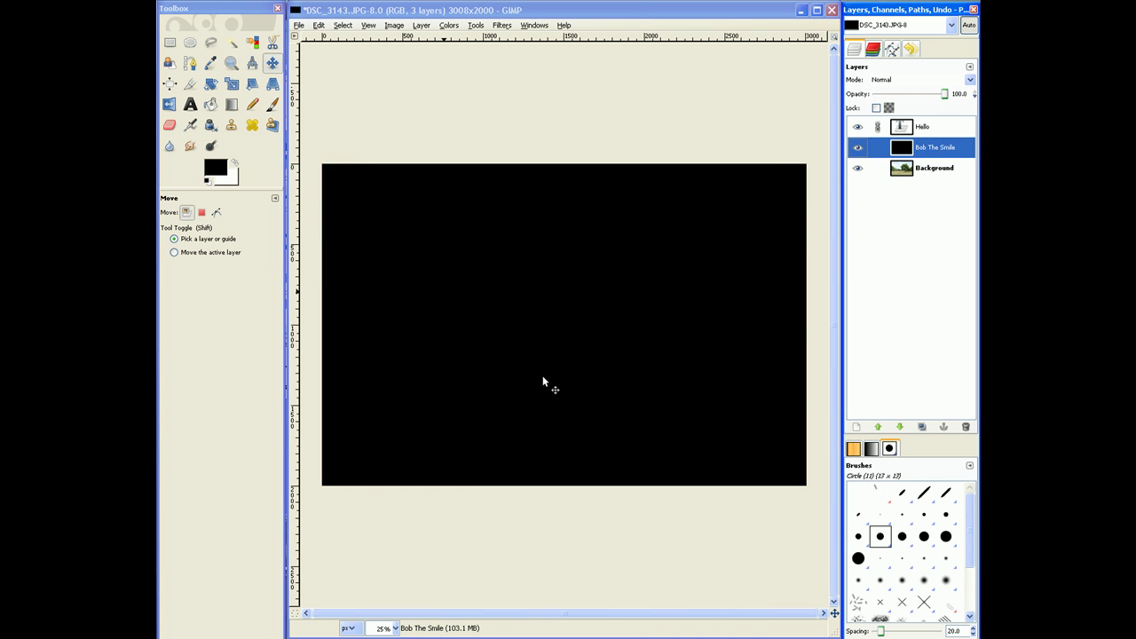
{"action": "key", "text": "ctrl+z"}
{"action": "left_click", "coordinate": [856, 426]}
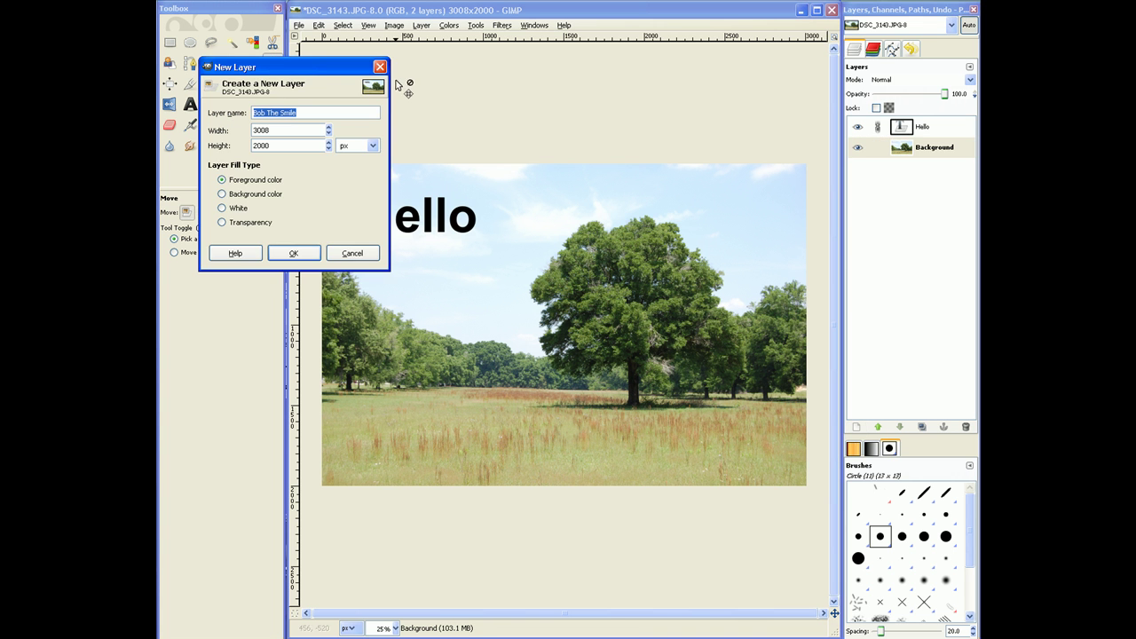
{"action": "left_click_drag", "start_coordinate": [326, 71], "coordinate": [622, 142]}
{"action": "left_click", "coordinate": [520, 265]}
{"action": "left_click", "coordinate": [591, 327]}
{"action": "key", "text": "ctrl+z"}
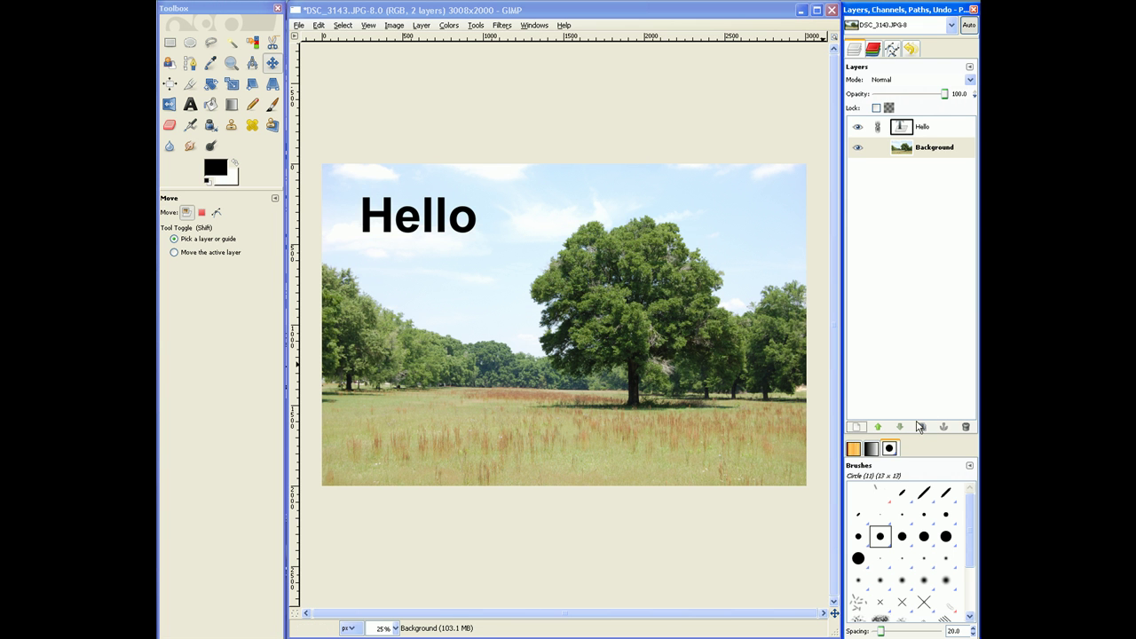
{"action": "left_click", "coordinate": [856, 426]}
{"action": "left_click_drag", "start_coordinate": [361, 99], "coordinate": [656, 154]}
{"action": "left_click", "coordinate": [557, 285]}
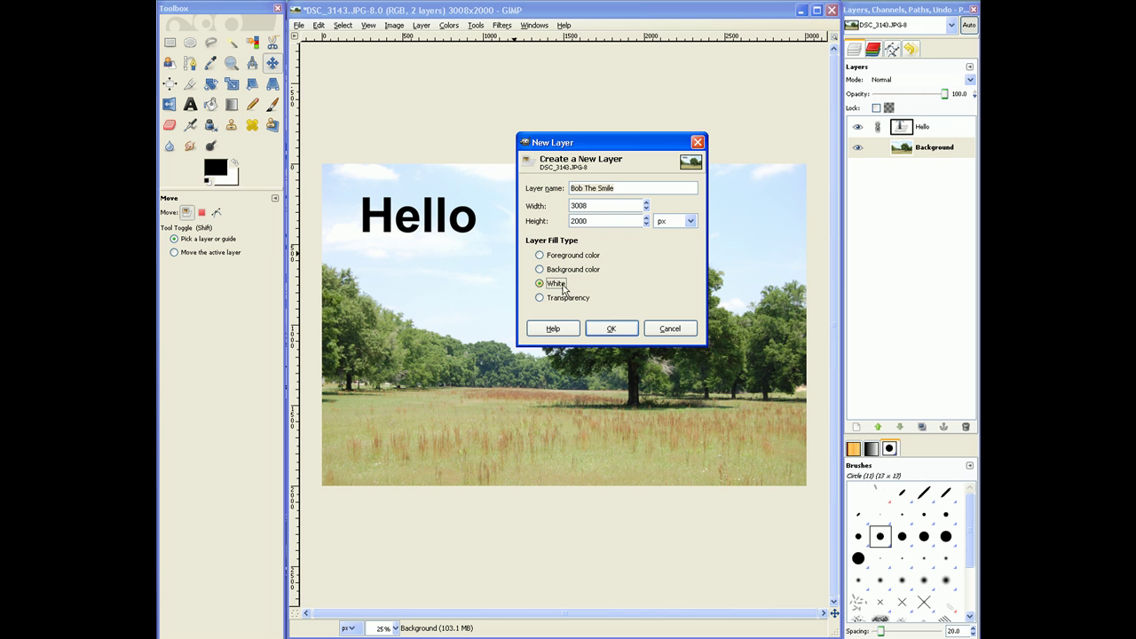
{"action": "left_click", "coordinate": [564, 302]}
{"action": "left_click_drag", "start_coordinate": [612, 151], "coordinate": [511, 268]}
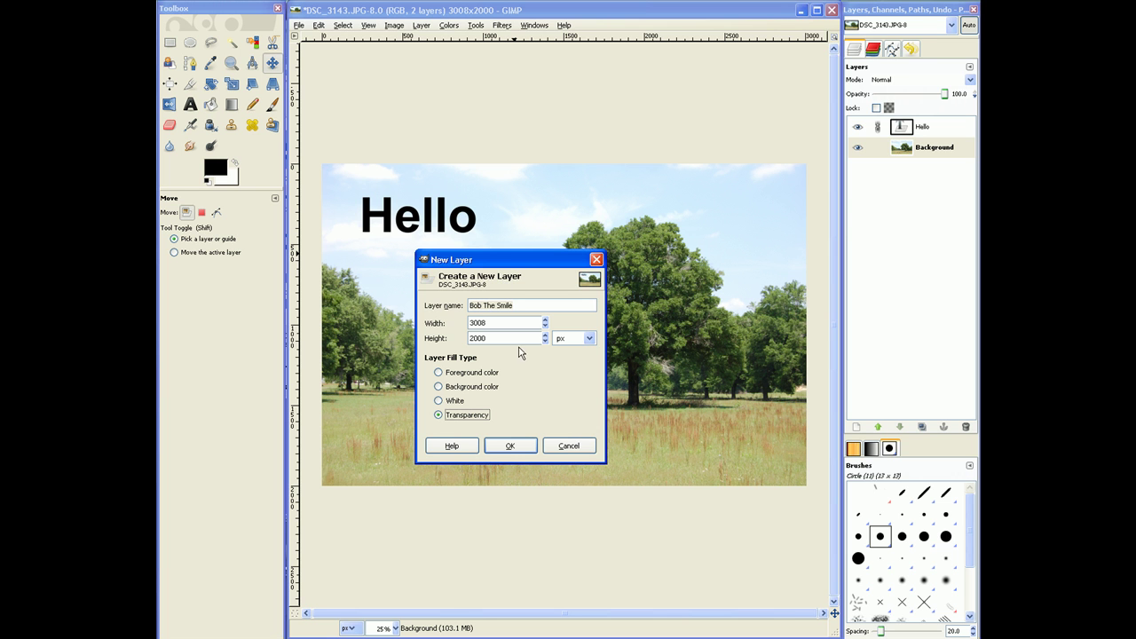
Step: Create the transparent Bob The Smile layer, move Hello top-right, and raise Bob The Smile above it
{"action": "left_click", "coordinate": [511, 446]}
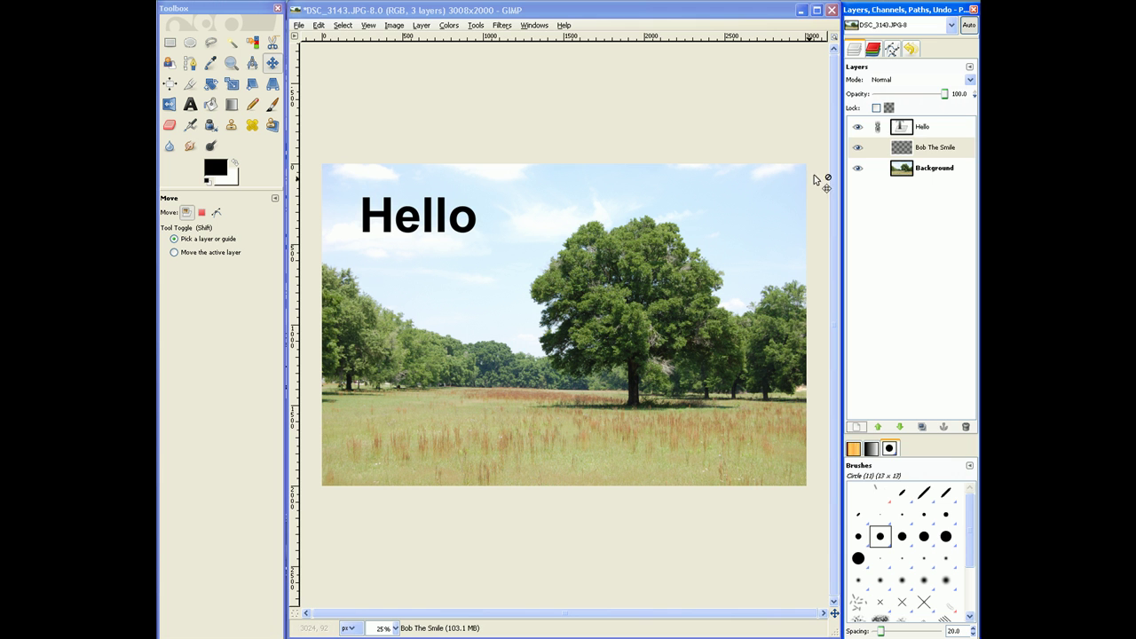
{"action": "left_click", "coordinate": [898, 129]}
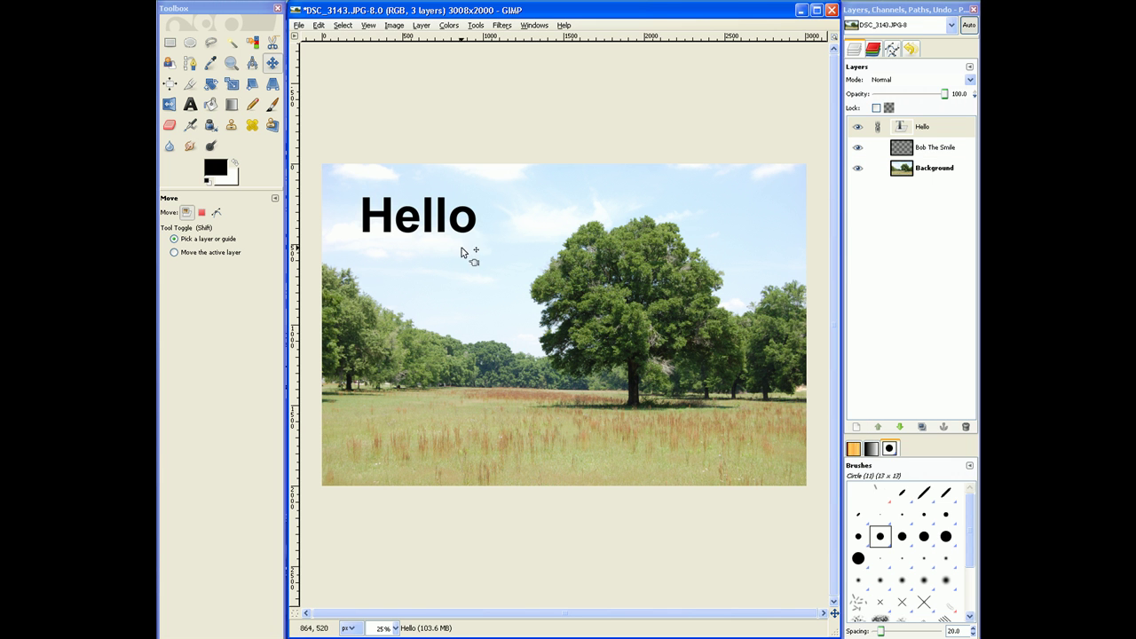
{"action": "left_click_drag", "start_coordinate": [450, 225], "coordinate": [778, 208]}
{"action": "left_click", "coordinate": [888, 146]}
{"action": "left_click", "coordinate": [879, 428]}
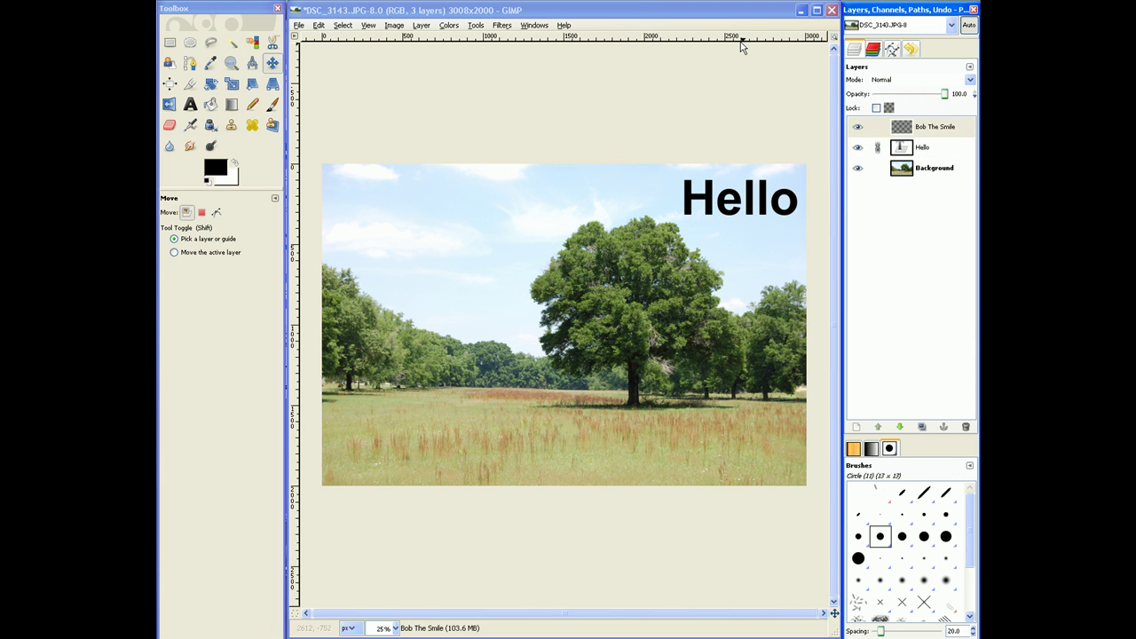
Step: Paint a worried face with a wavy mouth in the upper-left sky, brush scale 1.41
{"action": "left_click", "coordinate": [273, 105]}
{"action": "left_click", "coordinate": [447, 11]}
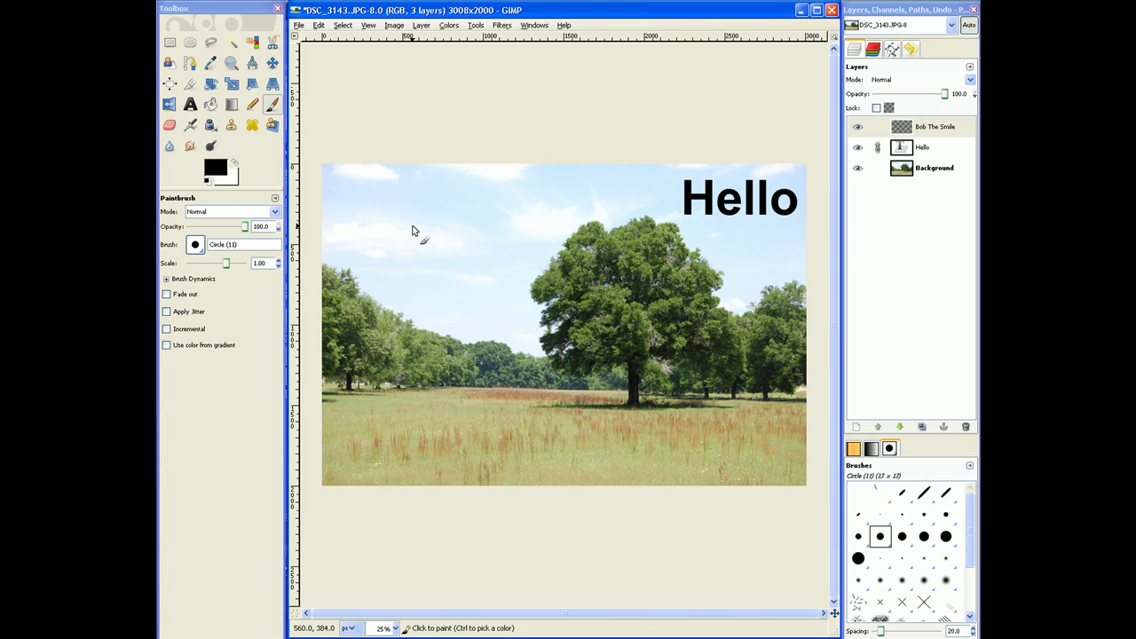
{"action": "left_click_drag", "start_coordinate": [231, 268], "coordinate": [238, 262]}
{"action": "mouse_move", "coordinate": [452, 192]}
{"action": "left_mouse_down"}
{"action": "mouse_move", "coordinate": [414, 217]}
{"action": "mouse_move", "coordinate": [415, 286]}
{"action": "mouse_move", "coordinate": [503, 299]}
{"action": "mouse_move", "coordinate": [520, 241]}
{"action": "mouse_move", "coordinate": [468, 195]}
{"action": "mouse_move", "coordinate": [445, 194]}
{"action": "mouse_move", "coordinate": [505, 248]}
{"action": "mouse_move", "coordinate": [489, 223]}
{"action": "mouse_move", "coordinate": [486, 233]}
{"action": "mouse_move", "coordinate": [503, 224]}
{"action": "mouse_move", "coordinate": [499, 236]}
{"action": "mouse_move", "coordinate": [424, 250]}
{"action": "mouse_move", "coordinate": [452, 226]}
{"action": "mouse_move", "coordinate": [430, 233]}
{"action": "mouse_move", "coordinate": [457, 249]}
{"action": "mouse_move", "coordinate": [442, 229]}
{"action": "mouse_move", "coordinate": [460, 239]}
{"action": "mouse_move", "coordinate": [452, 245]}
{"action": "left_mouse_up"}
{"action": "mouse_move", "coordinate": [451, 296]}
{"action": "left_mouse_down"}
{"action": "mouse_move", "coordinate": [520, 266]}
{"action": "mouse_move", "coordinate": [488, 266]}
{"action": "mouse_move", "coordinate": [501, 257]}
{"action": "left_mouse_up"}
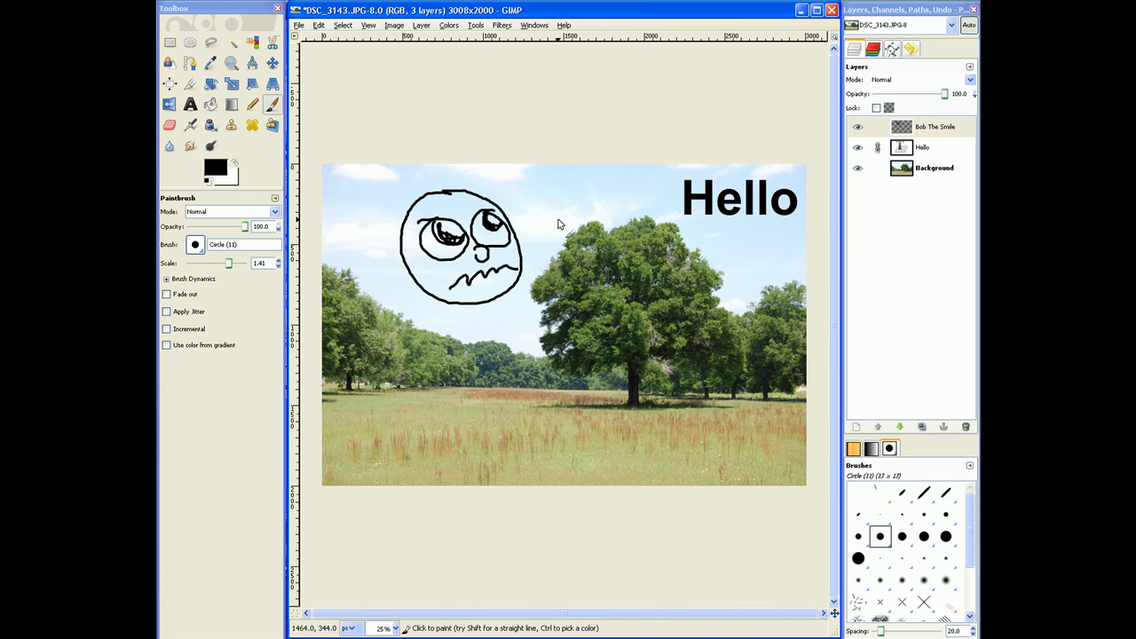
Step: Toggle the face layer's visibility to compare, then darken the left eye with a stroke
{"action": "left_click", "coordinate": [904, 127]}
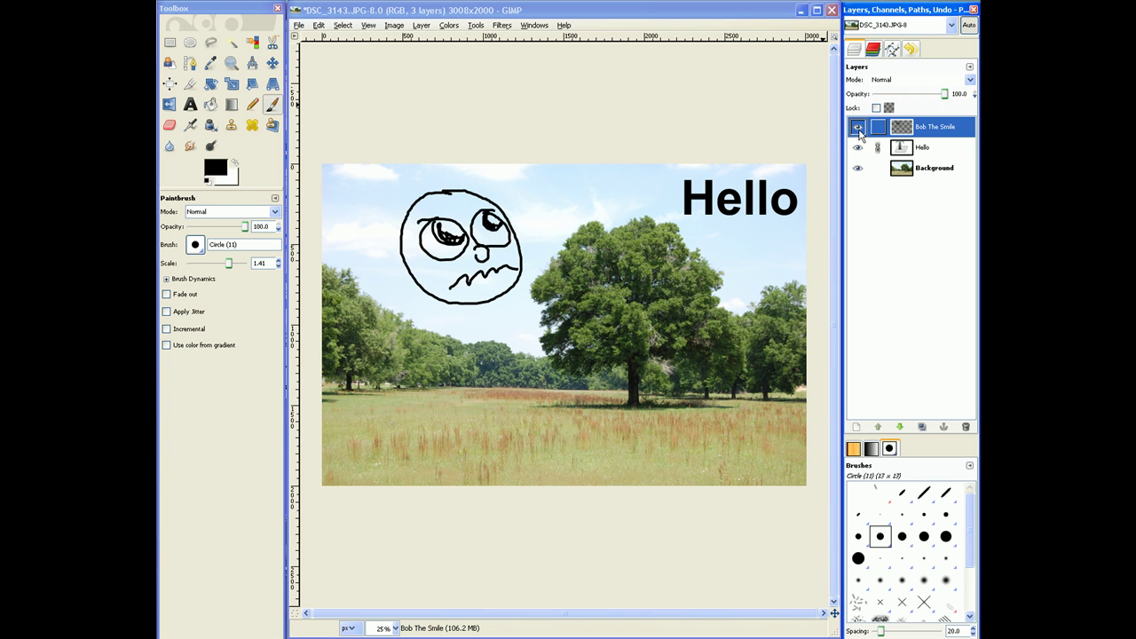
{"action": "left_click", "coordinate": [858, 127]}
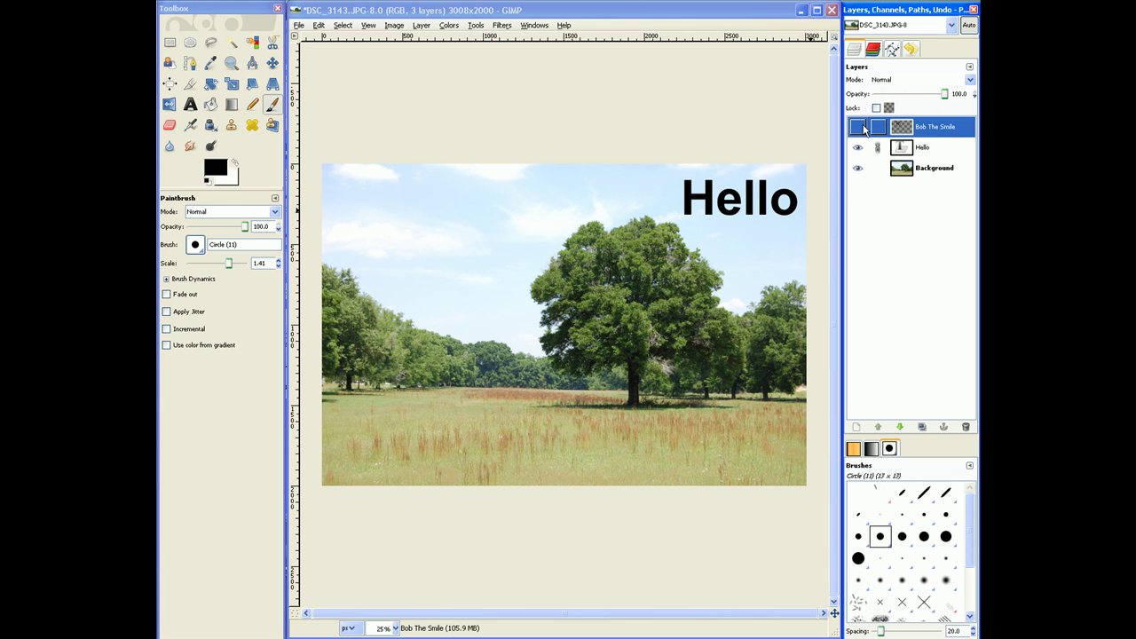
{"action": "left_click", "coordinate": [858, 128]}
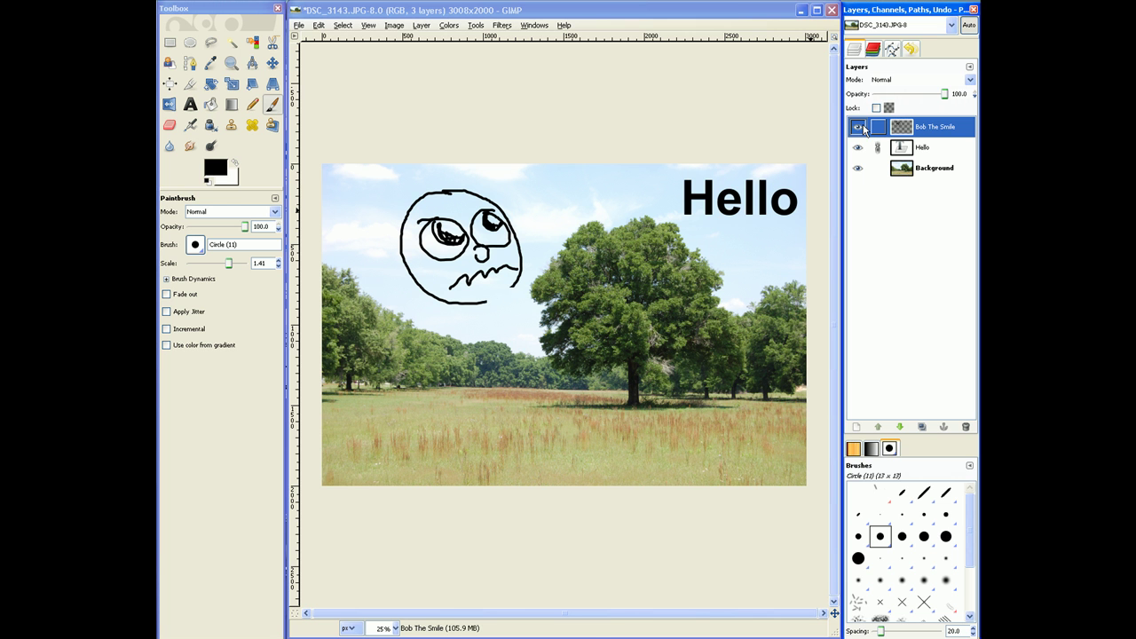
{"action": "left_click", "coordinate": [467, 254]}
{"action": "mouse_move", "coordinate": [465, 254]}
{"action": "left_mouse_down"}
{"action": "mouse_move", "coordinate": [453, 246]}
{"action": "mouse_move", "coordinate": [465, 253]}
{"action": "mouse_move", "coordinate": [454, 246]}
{"action": "mouse_move", "coordinate": [501, 230]}
{"action": "mouse_move", "coordinate": [508, 243]}
{"action": "mouse_move", "coordinate": [449, 253]}
{"action": "mouse_move", "coordinate": [570, 288]}
{"action": "mouse_move", "coordinate": [464, 271]}
{"action": "mouse_move", "coordinate": [477, 242]}
{"action": "left_mouse_up"}
Step: Nudge the face slightly lower with the Move tool, keeping the layer at 100 opacity
{"action": "key", "text": "m"}
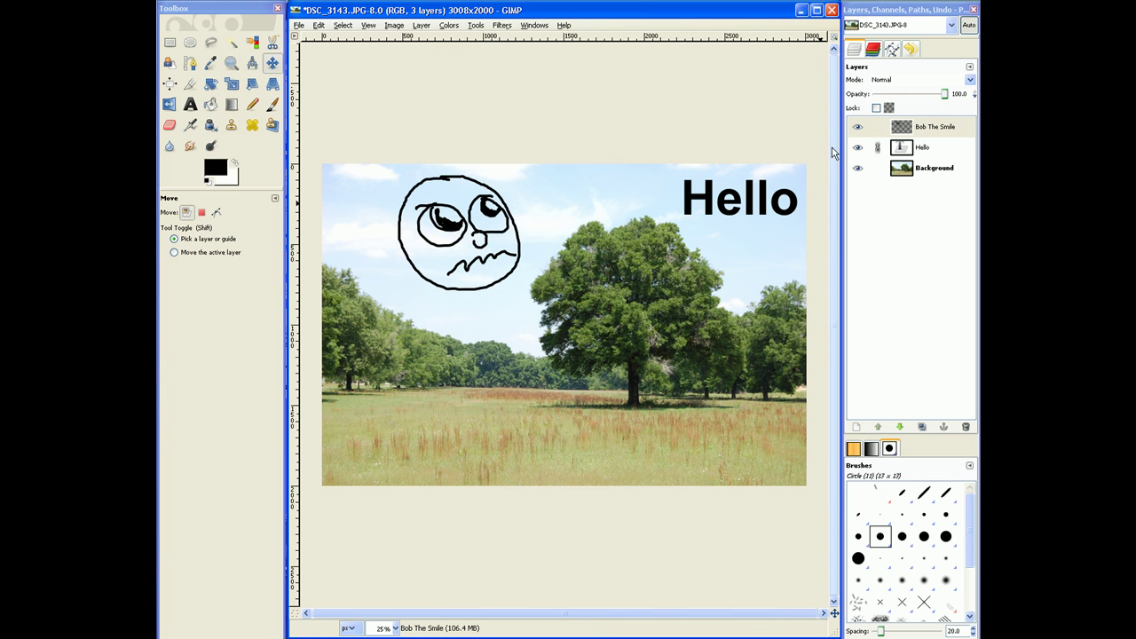
{"action": "mouse_move", "coordinate": [946, 94]}
{"action": "left_mouse_down"}
{"action": "mouse_move", "coordinate": [892, 94]}
{"action": "mouse_move", "coordinate": [948, 95]}
{"action": "left_mouse_up"}
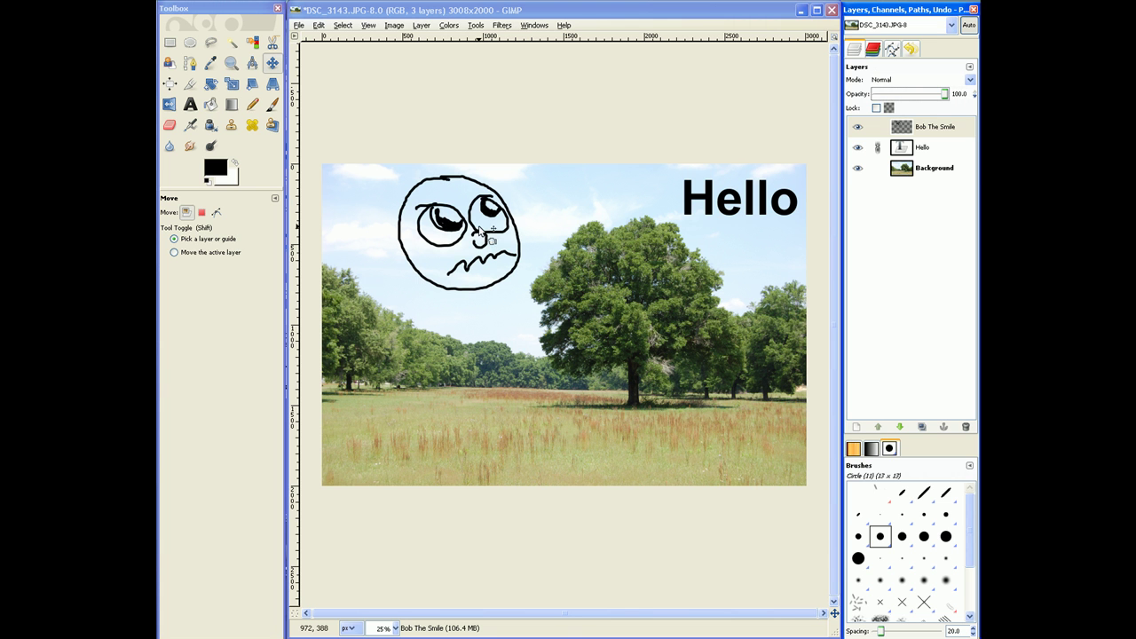
{"action": "left_click_drag", "start_coordinate": [484, 214], "coordinate": [484, 257]}
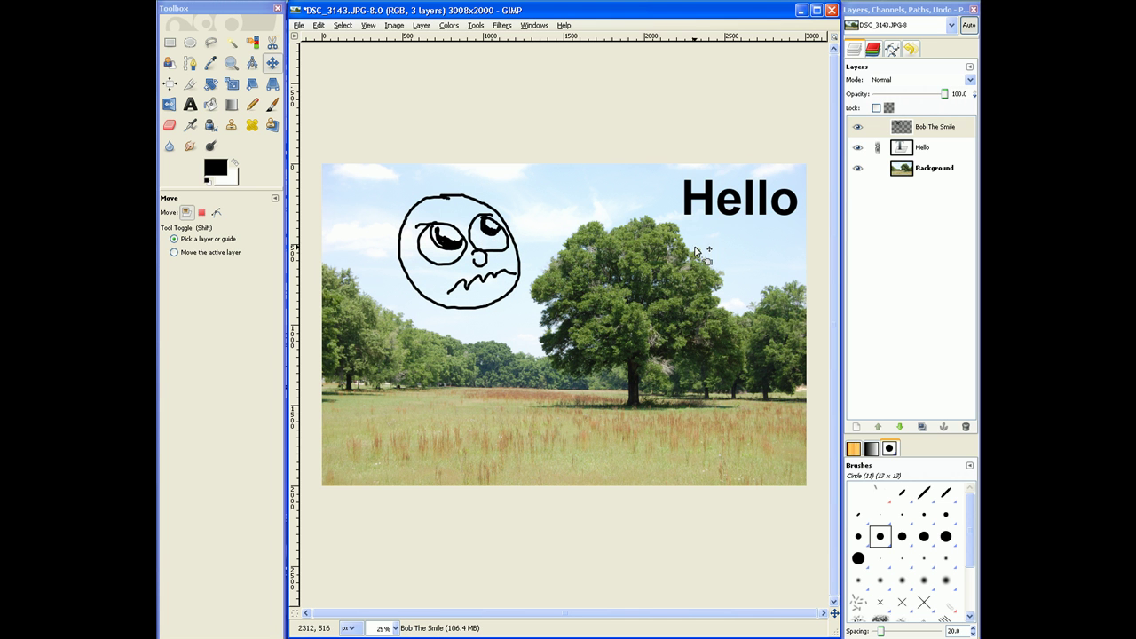